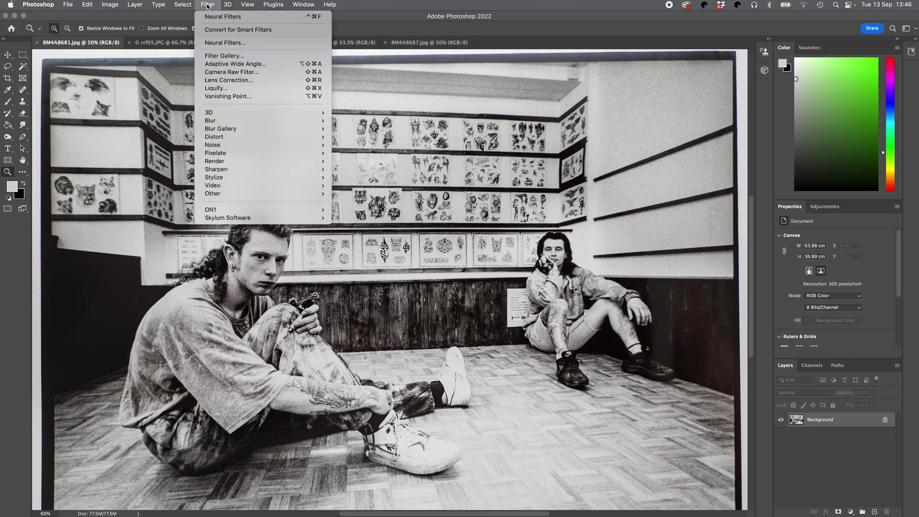
Step: Try the Colorize neural filter on 8M4A8681.jpg, switch it off and cancel Neural Filters
left_click(218, 43)
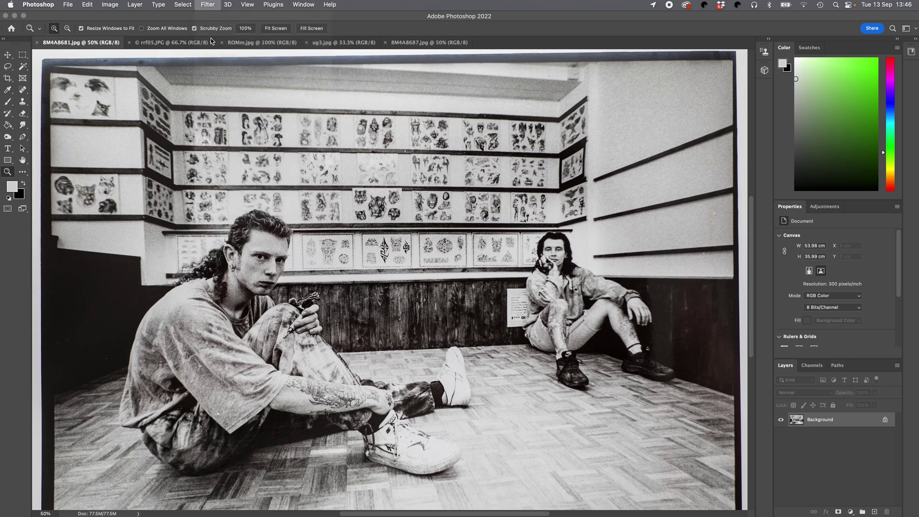
key("z")
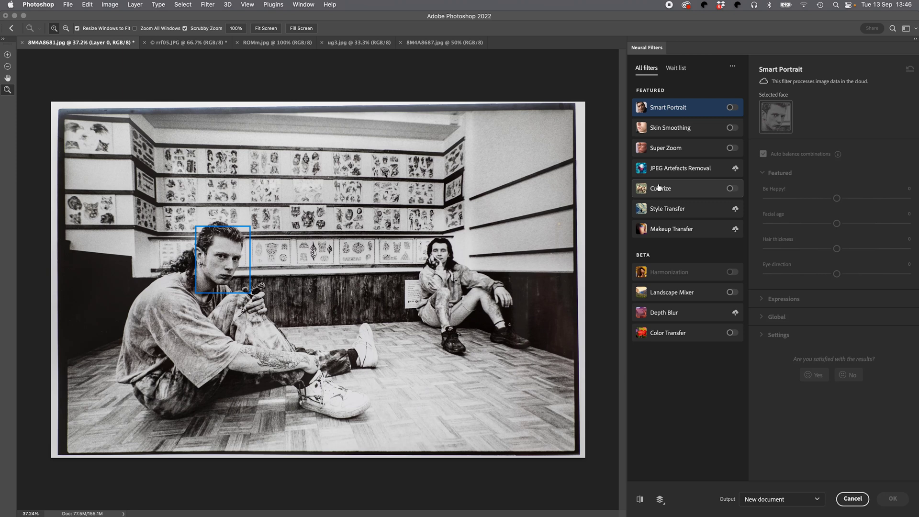
mouse_move(659, 187)
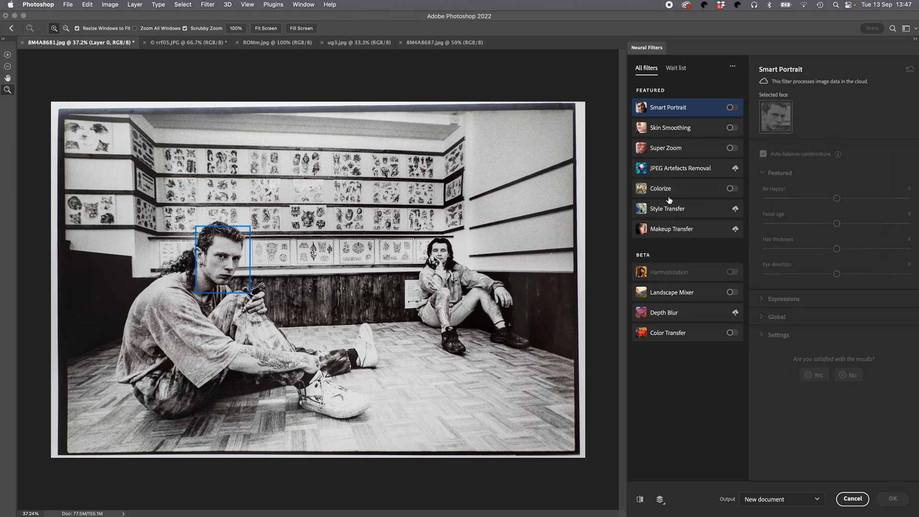
left_click(730, 188)
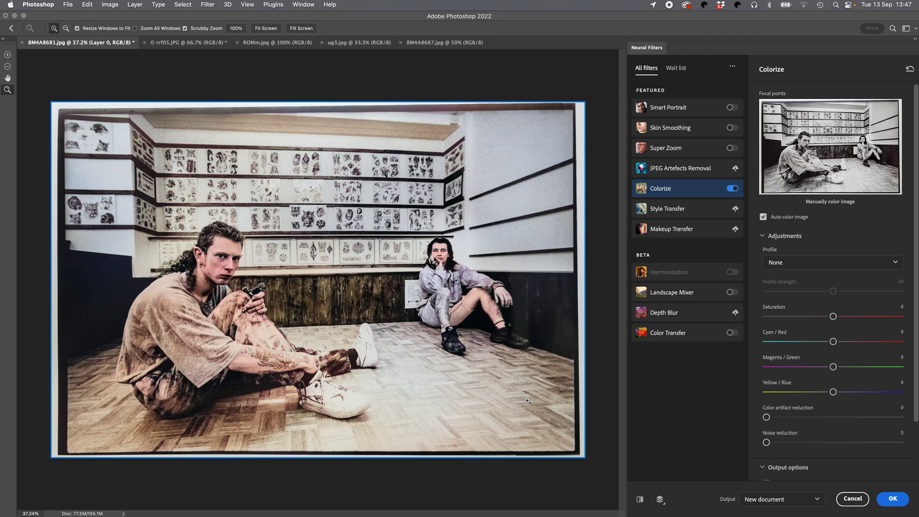
left_click(734, 189)
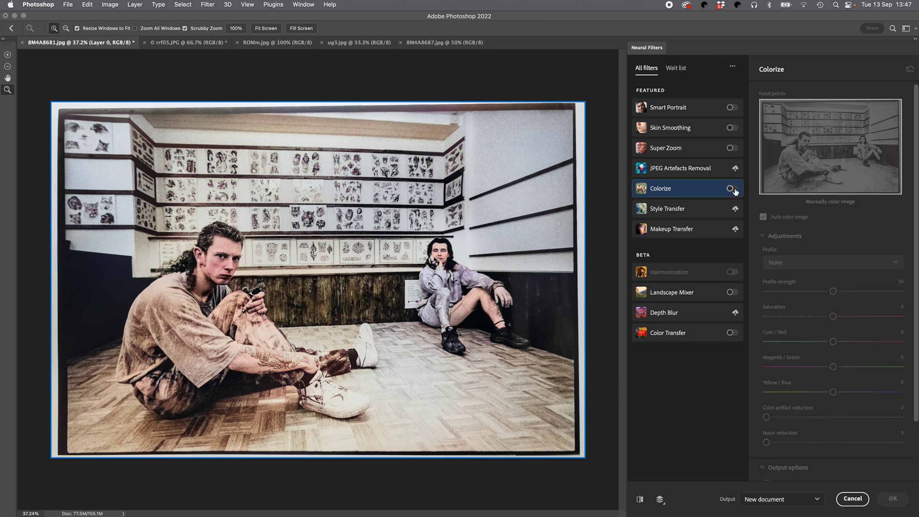
left_click(853, 499)
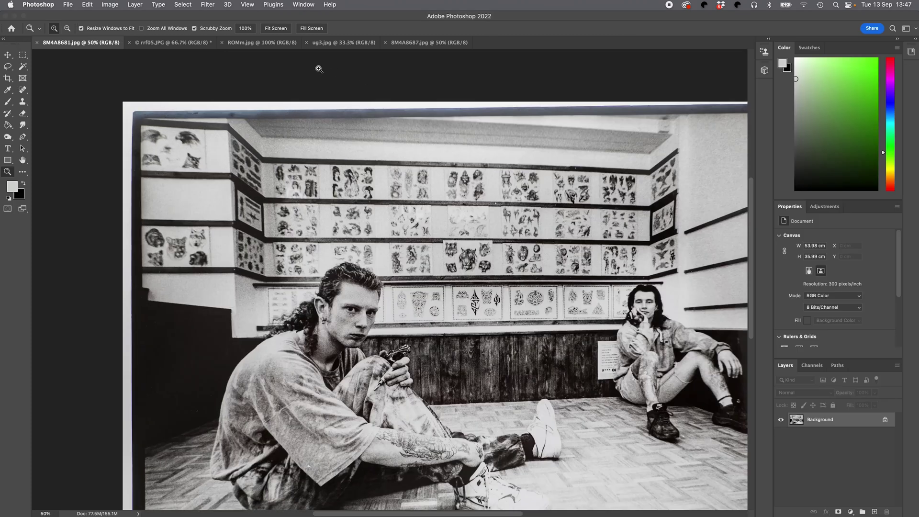
Step: Try the Colorize neural filter on the portrait rrf05.JPG and switch it back off
left_click(187, 42)
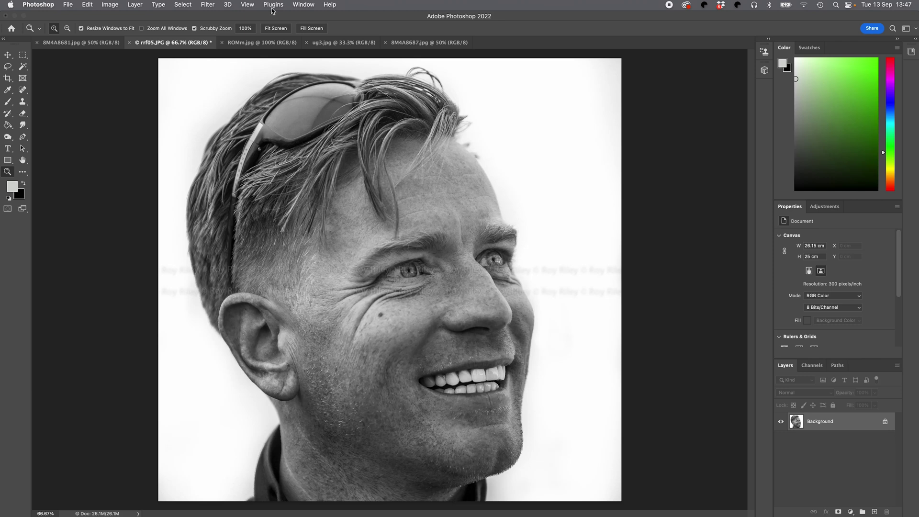
left_click(209, 6)
left_click(215, 43)
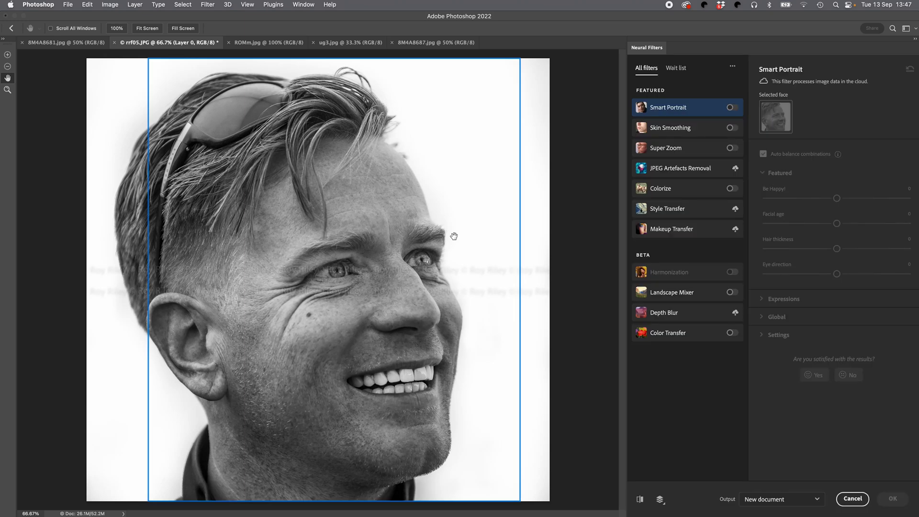
left_click(731, 189)
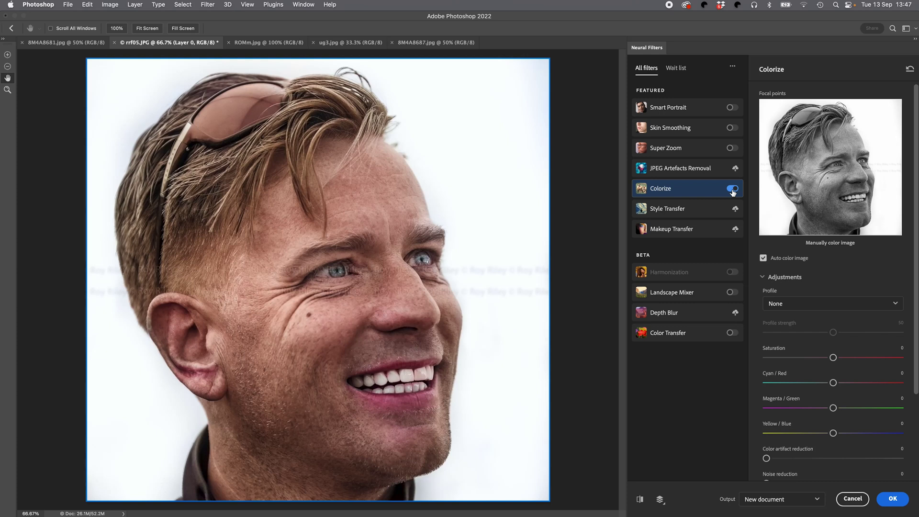
left_click(732, 190)
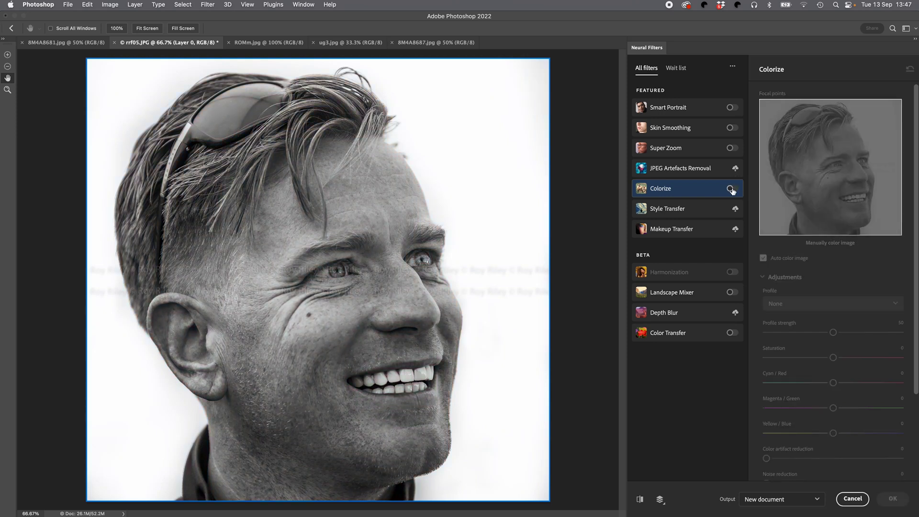
Step: Try the Skin Smoothing neural filter on the portrait, switch it off and cancel Neural Filters
left_click(730, 129)
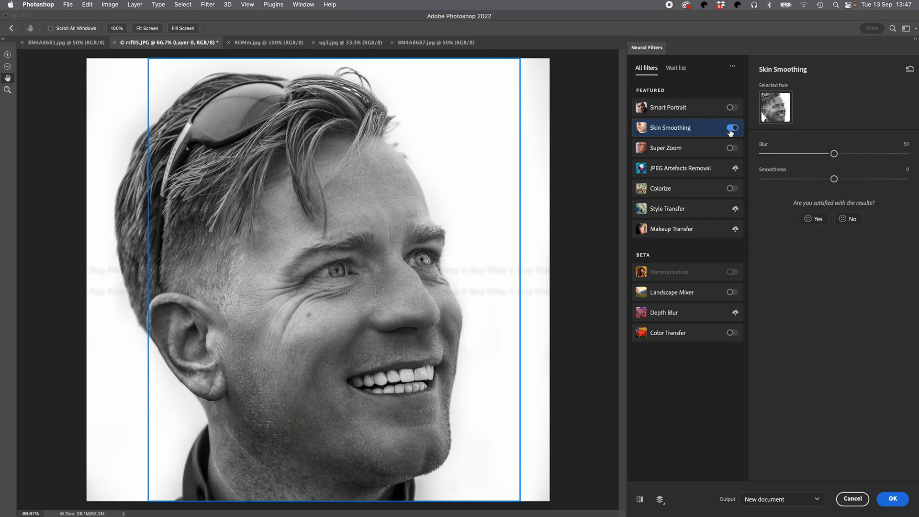
left_click(730, 129)
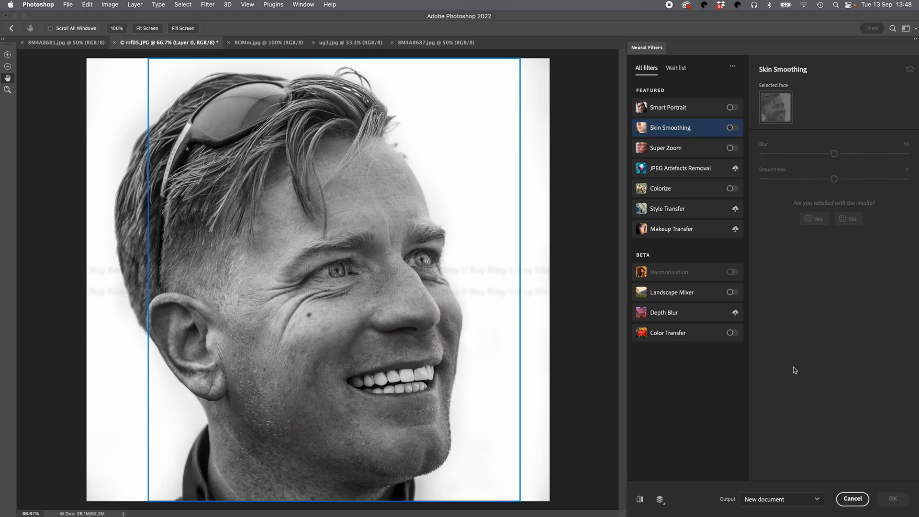
left_click(853, 500)
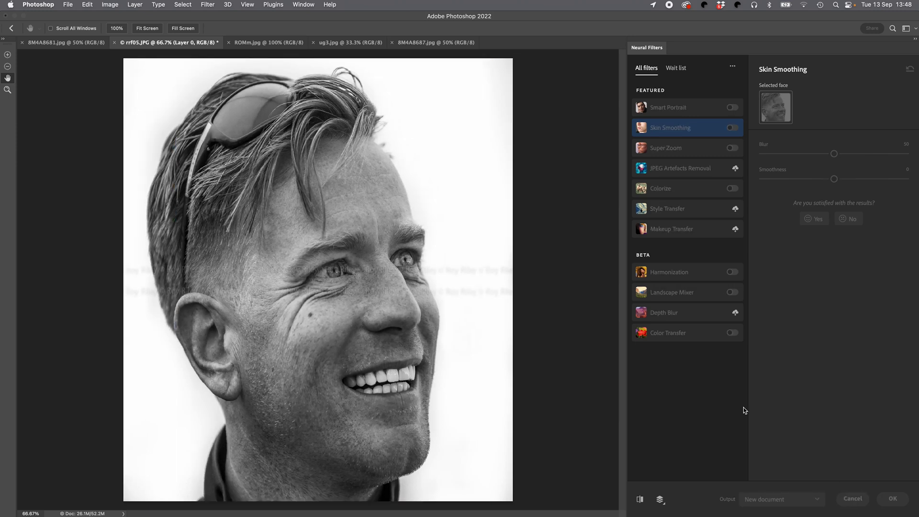
Step: Try the Colorize neural filter on ROMm.jpg with the whole image in view, and cancel it without applying
left_click(248, 43)
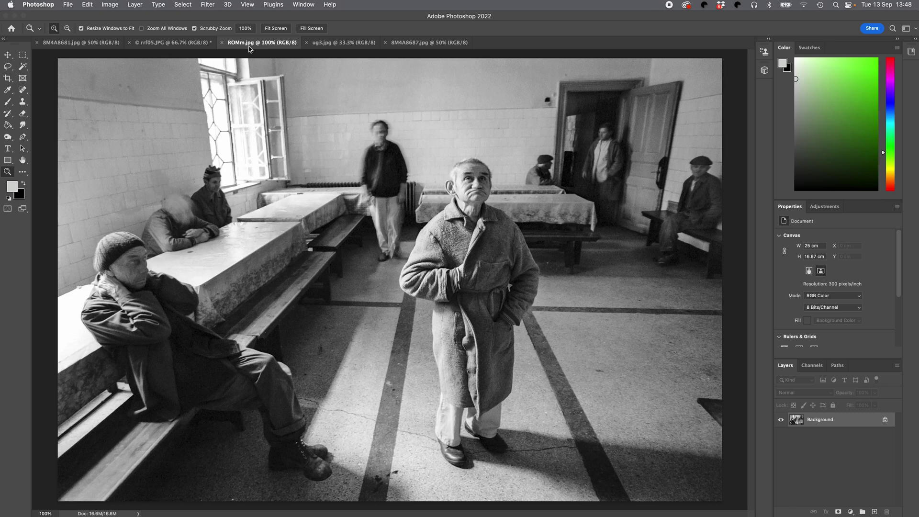
left_click(206, 5)
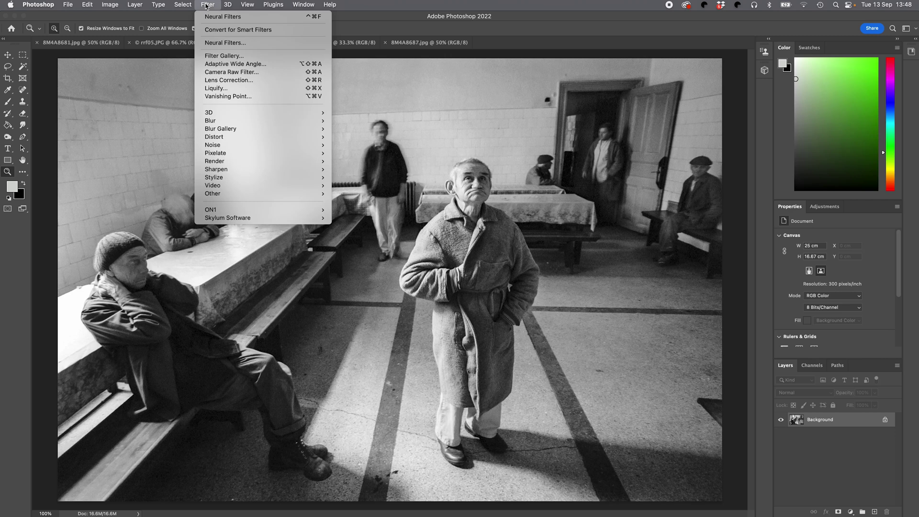
left_click(214, 43)
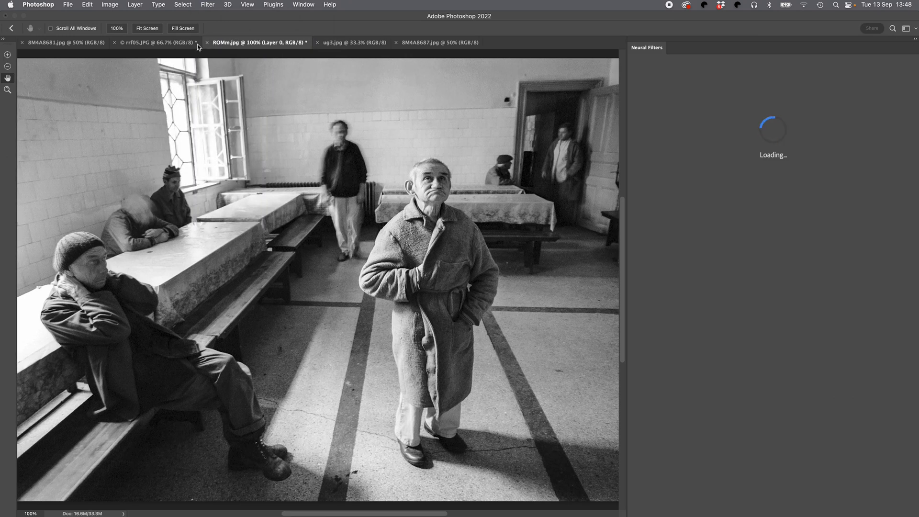
left_click(7, 89)
left_click_drag(297, 155, 287, 155)
left_click(730, 189)
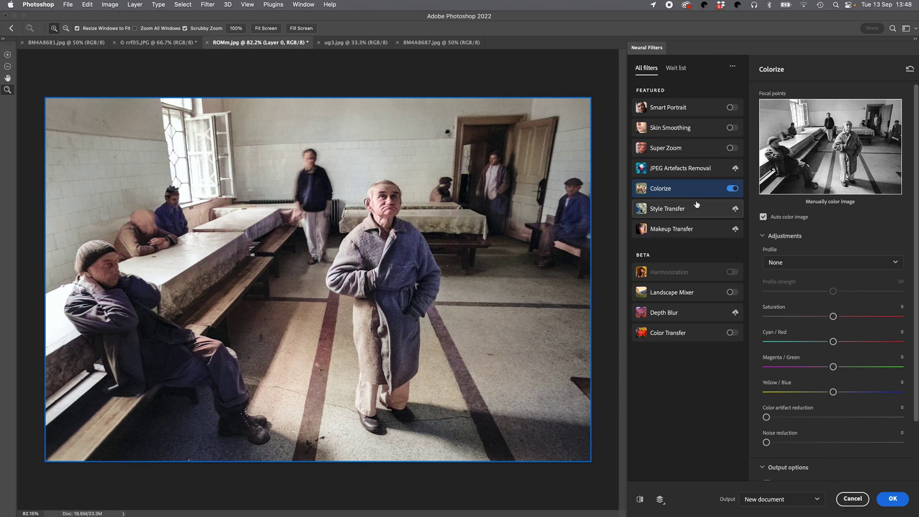
left_click(734, 189)
left_click(853, 499)
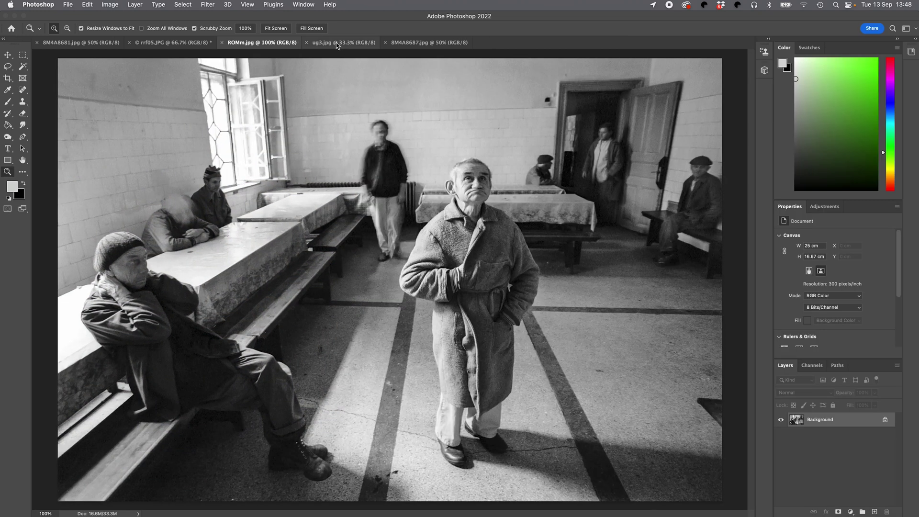
Step: Try the Colorize neural filter on ug3.jpg and cancel it without applying
left_click(337, 43)
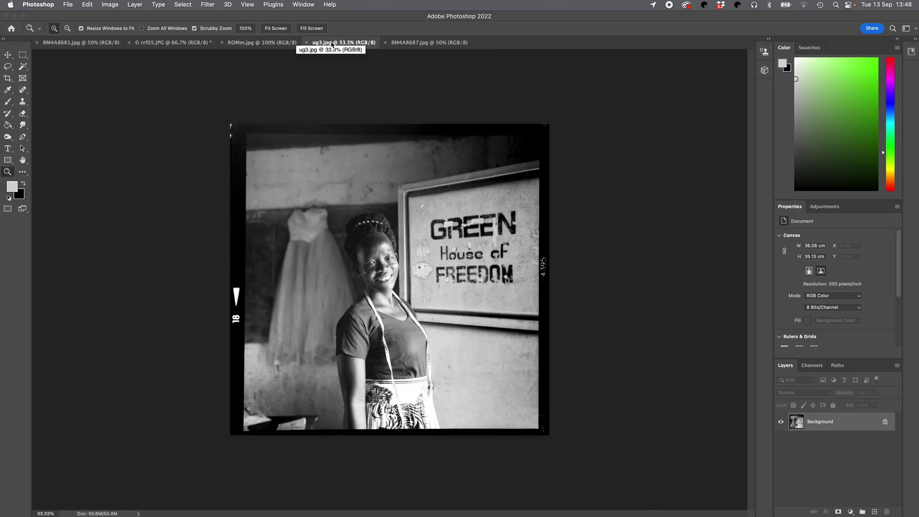
left_click(208, 5)
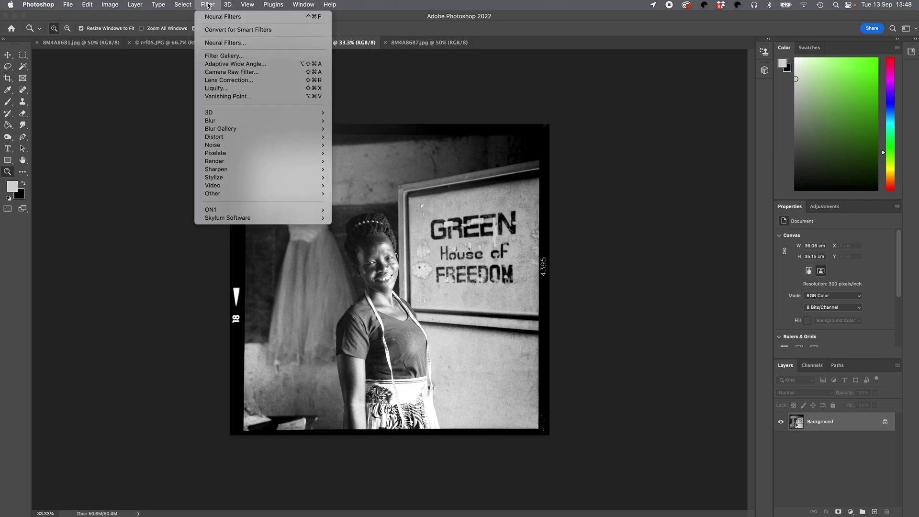
left_click(216, 43)
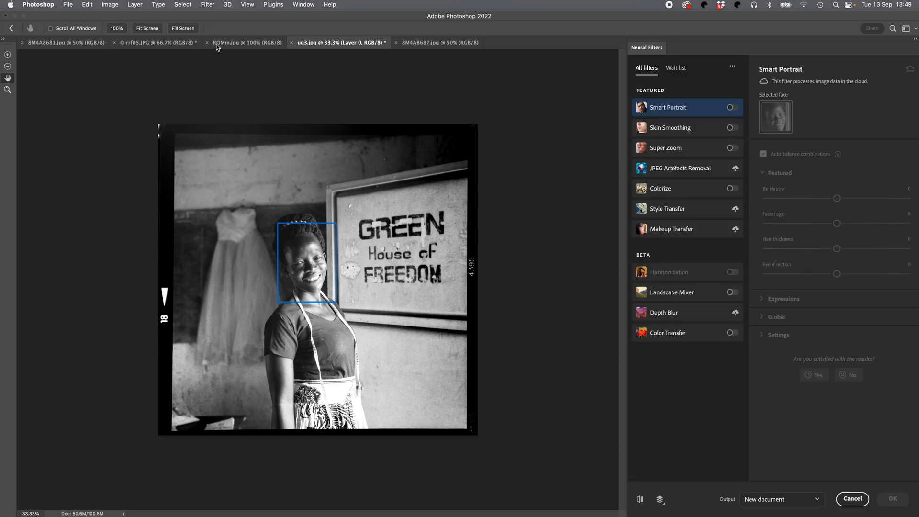
left_click(730, 190)
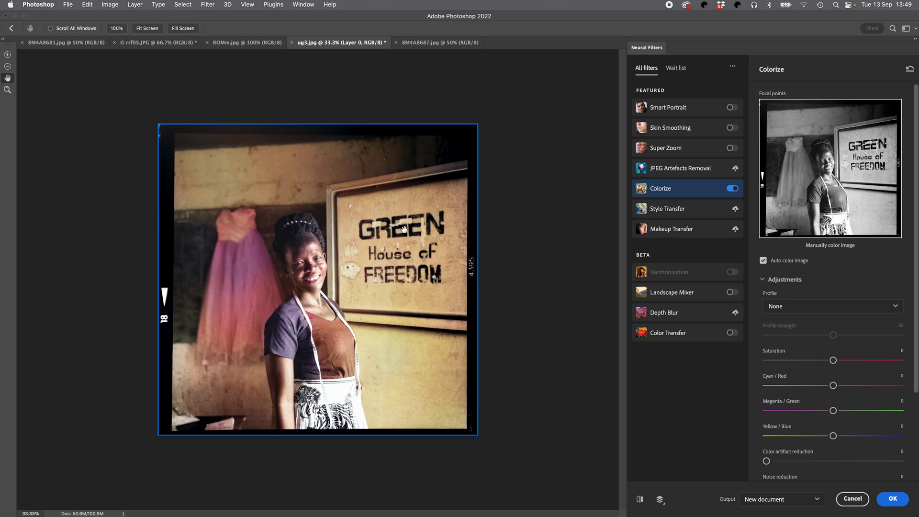
left_click(735, 189)
left_click(852, 499)
Step: Try the Colorize neural filter on the pottery photo 8M4A8687.jpg, compare it with the original and cancel
left_click(410, 42)
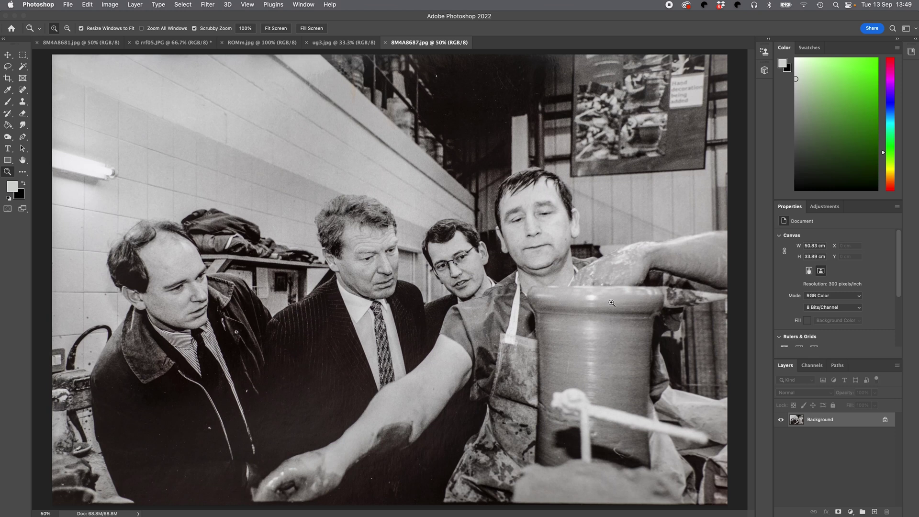
left_click(209, 6)
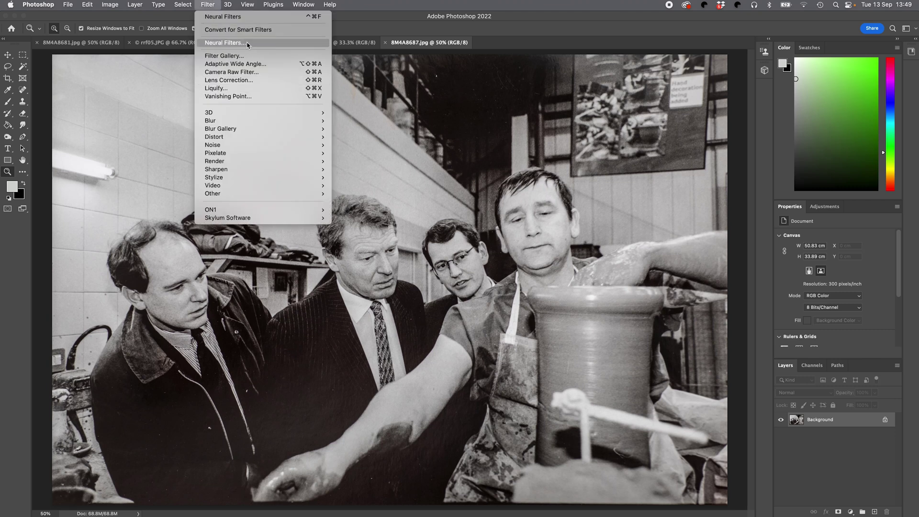
left_click(225, 44)
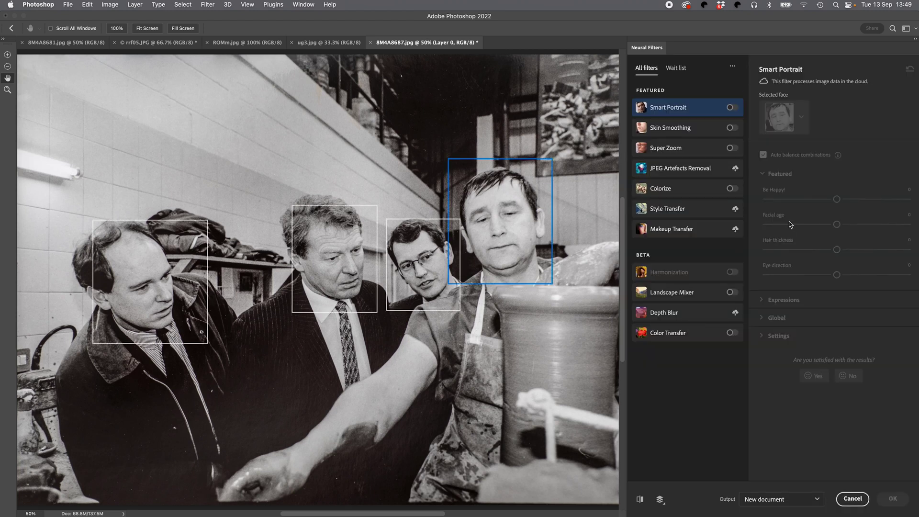
left_click(733, 189)
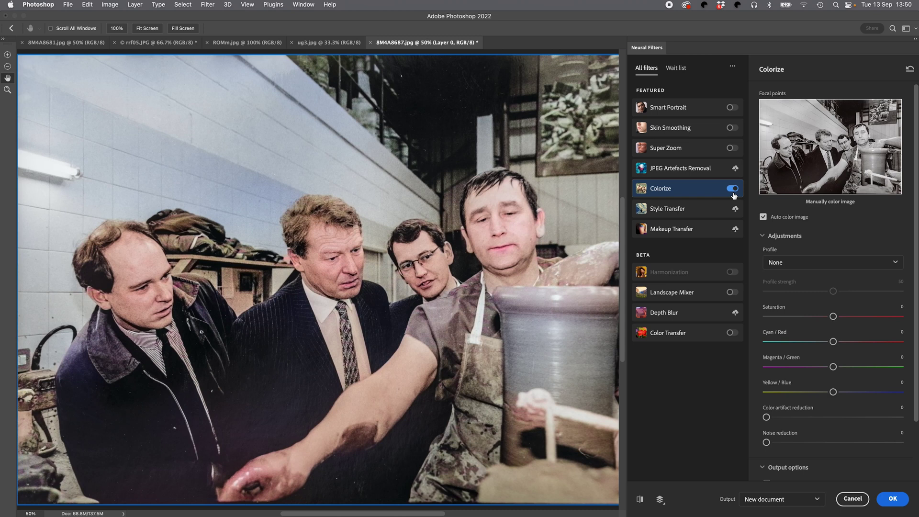
left_click(8, 90)
left_click_drag(338, 167, 321, 166)
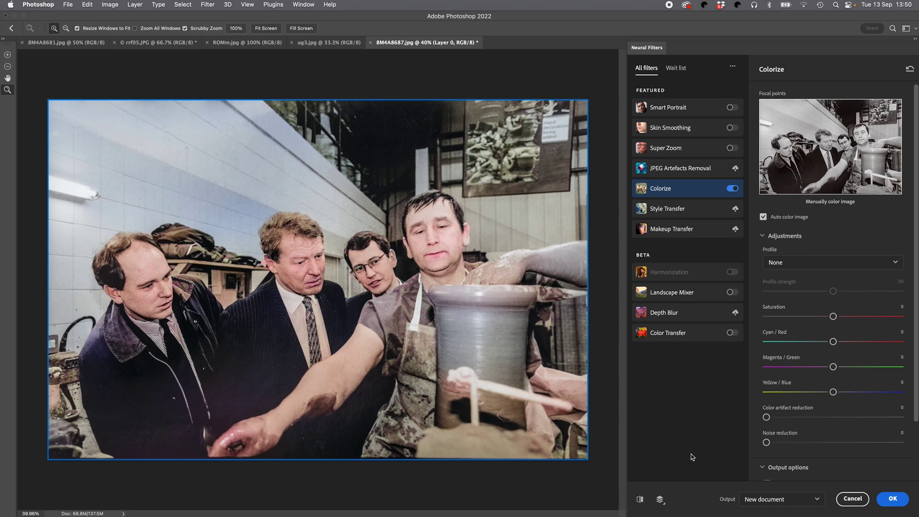
left_click(732, 188)
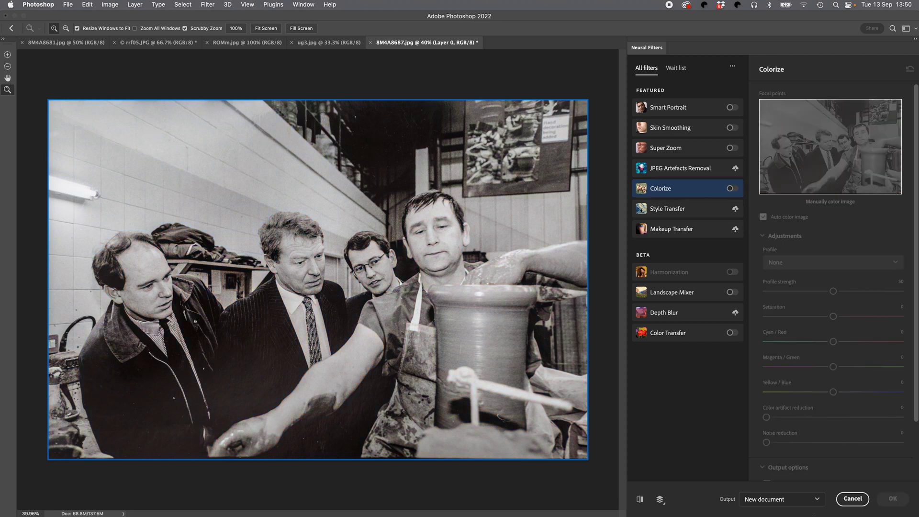
left_click(852, 498)
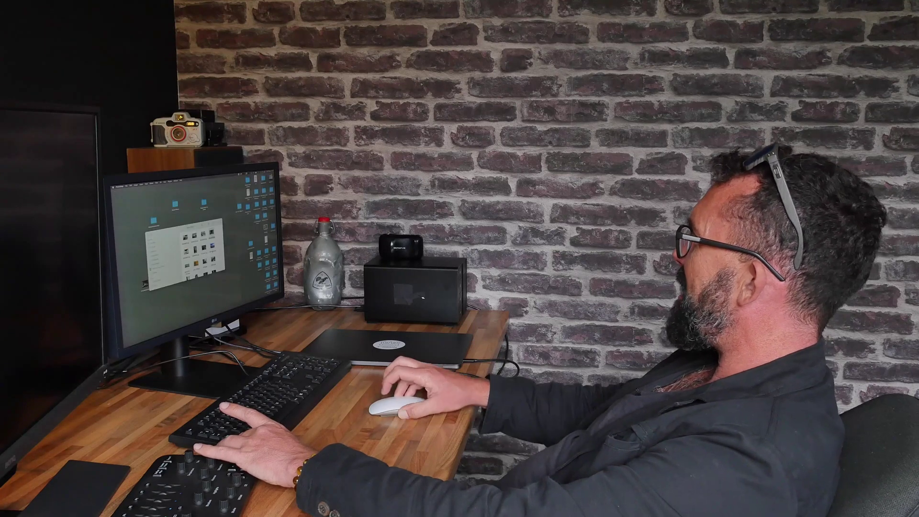
Step: Open RRRR0001-Edit.jpg and reapply the last Neural Filters settings to output a colorized version as a new document
mouse_move(206, 311)
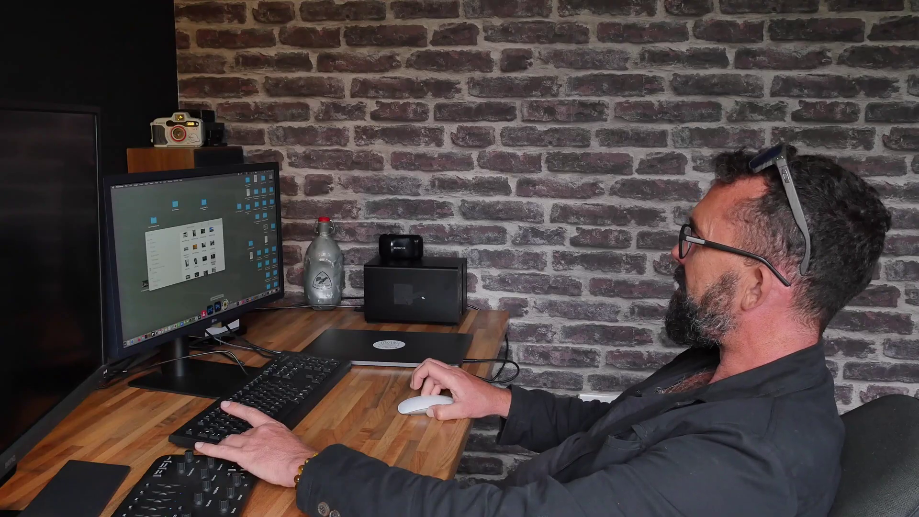
left_click(495, 509)
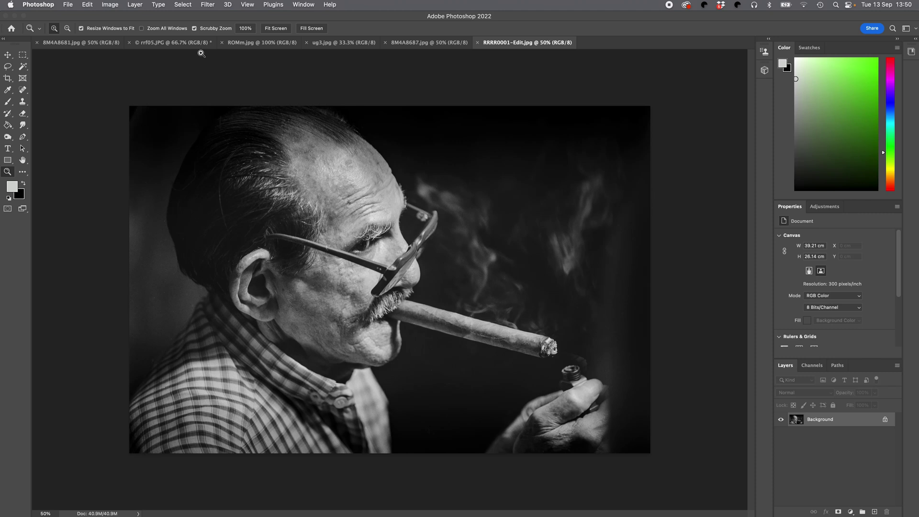
left_click(206, 6)
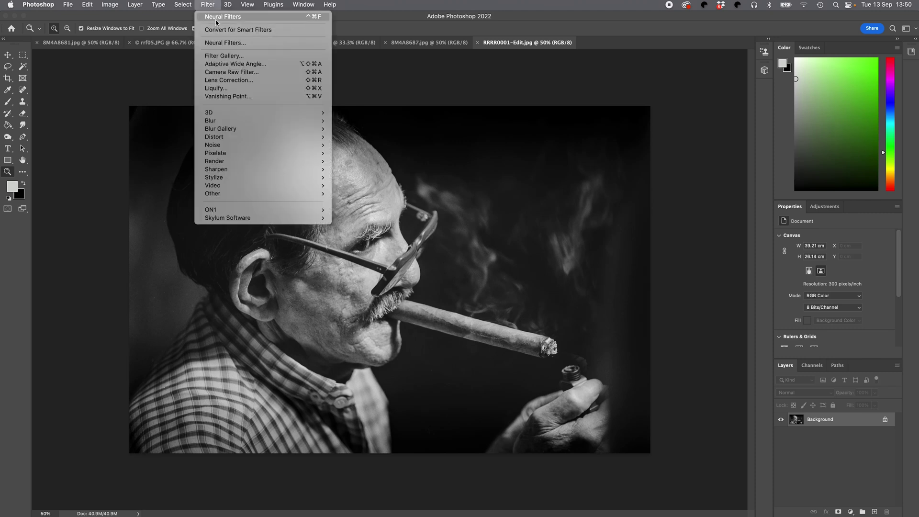
left_click(216, 20)
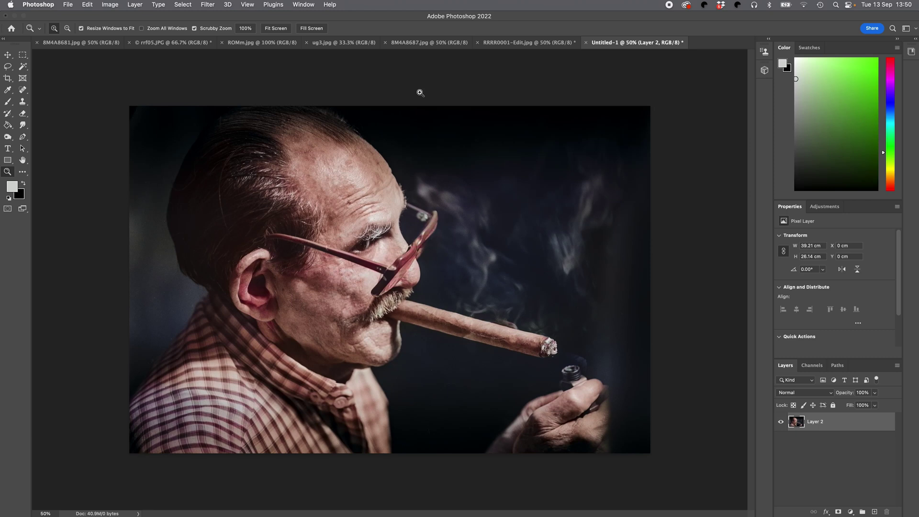
Step: Inspect the colorized cigar portrait up close and close that untitled document without saving it
left_click(390, 235)
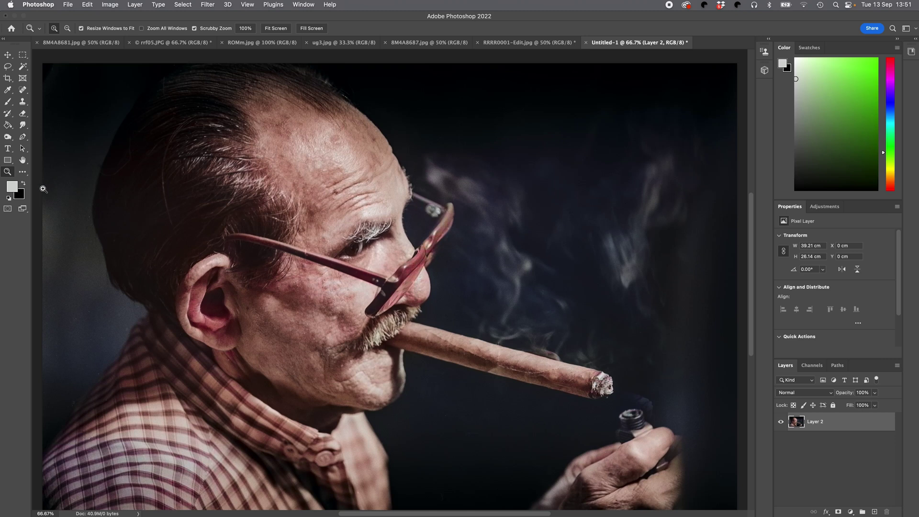
left_click(585, 42)
left_click(468, 202)
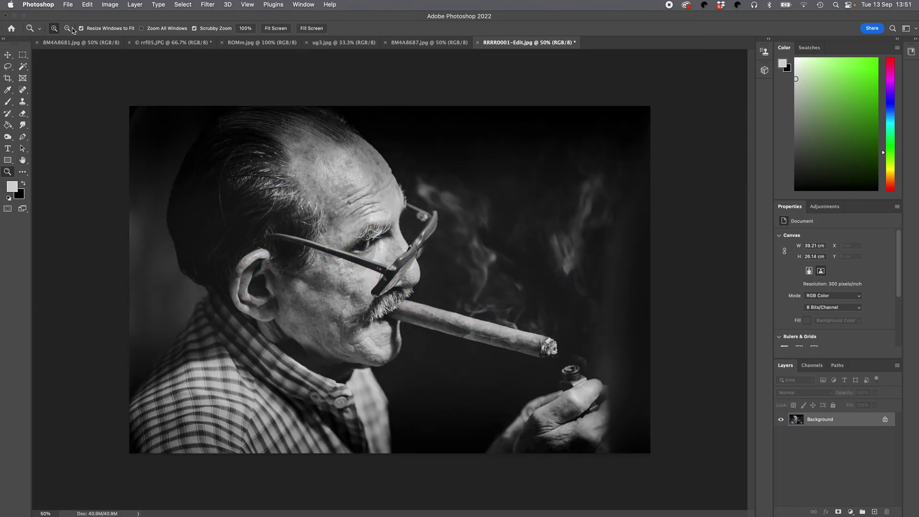
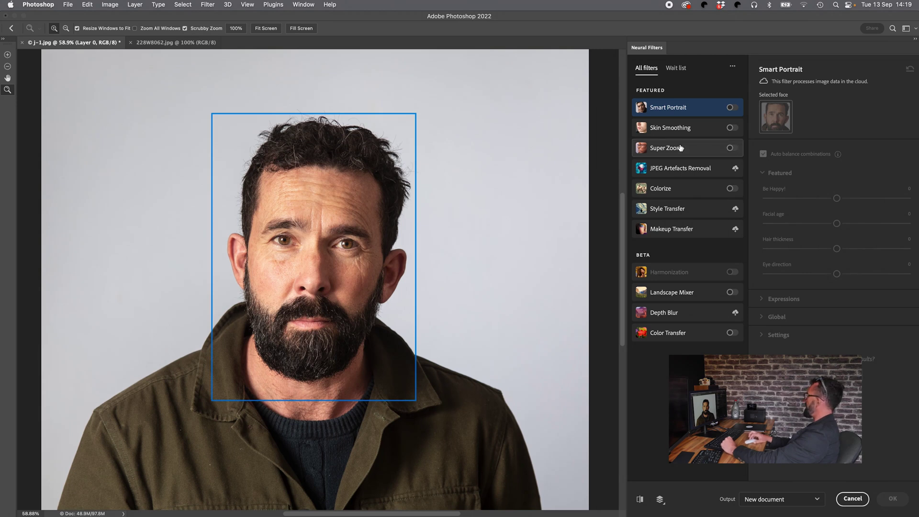
Step: Enable Skin Smoothing on the bearded man's portrait and set Blur to 100 and Smoothness to +50
left_click(731, 128)
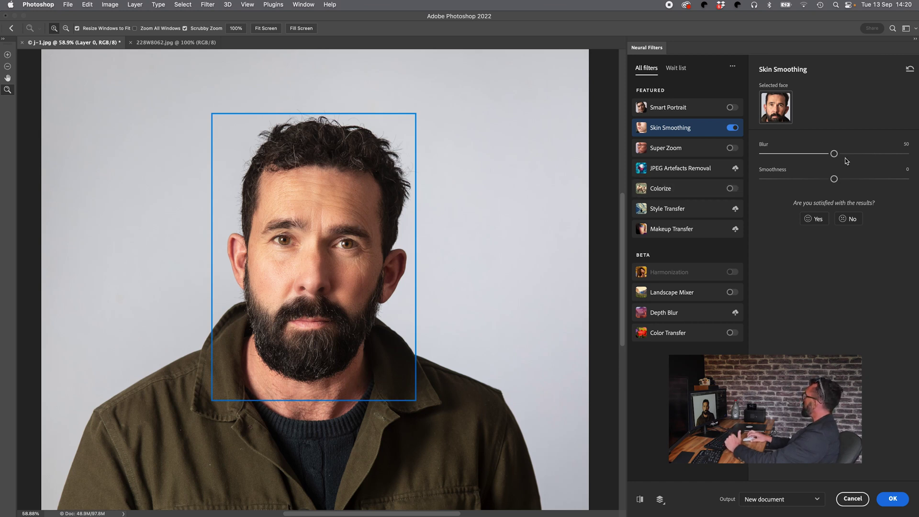
left_click_drag(834, 156, 751, 155)
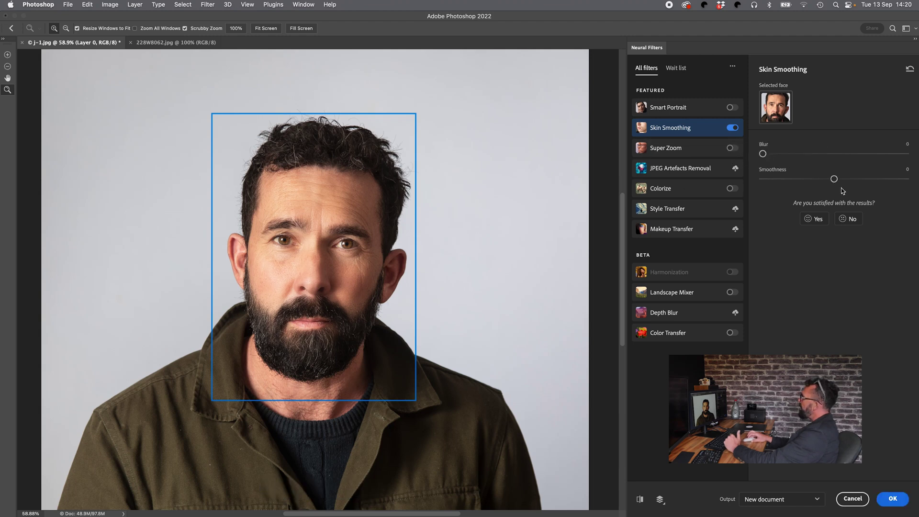
left_click_drag(836, 184, 906, 181)
left_click_drag(762, 154, 912, 158)
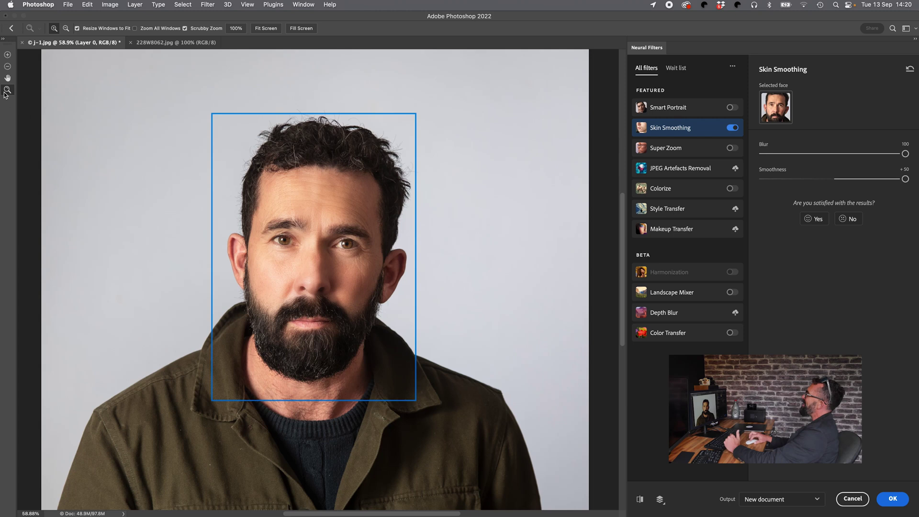
Step: Compare the face up close with and without Skin Smoothing, leaving the filter off
left_click(339, 269)
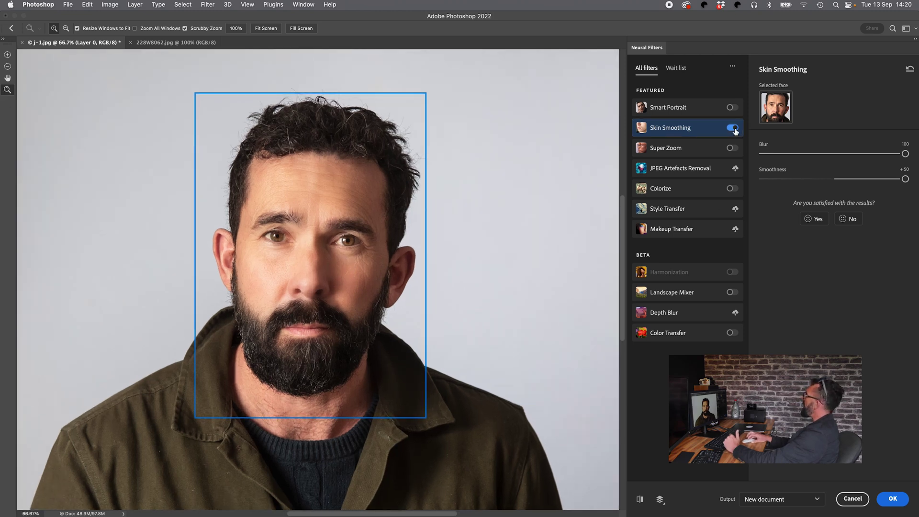
left_click(732, 128)
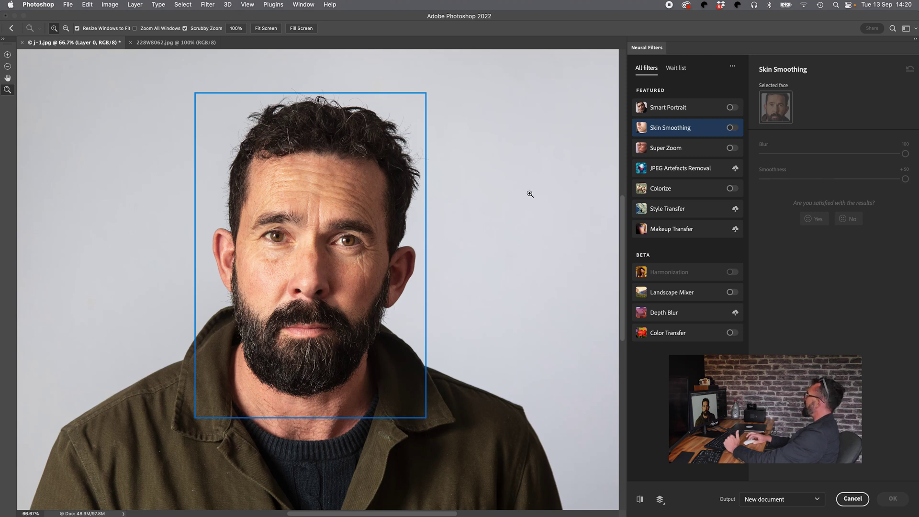
left_click(730, 128)
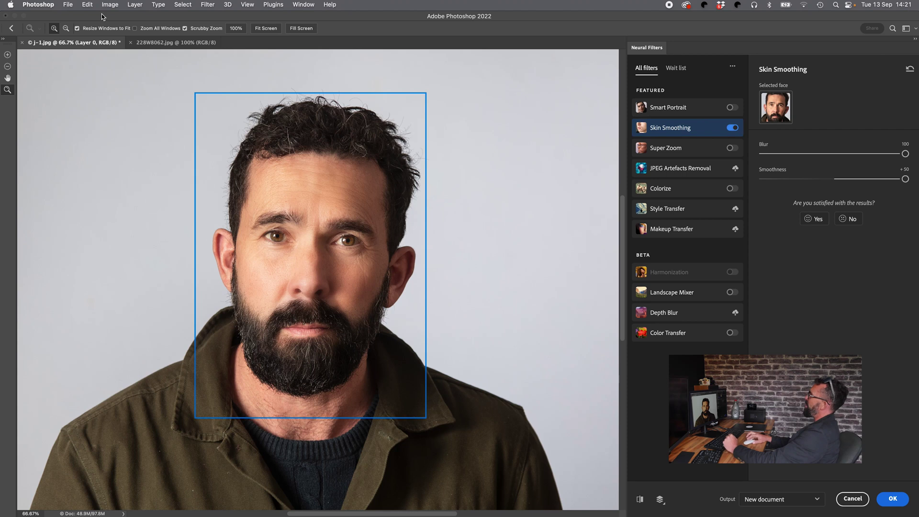
left_click(730, 128)
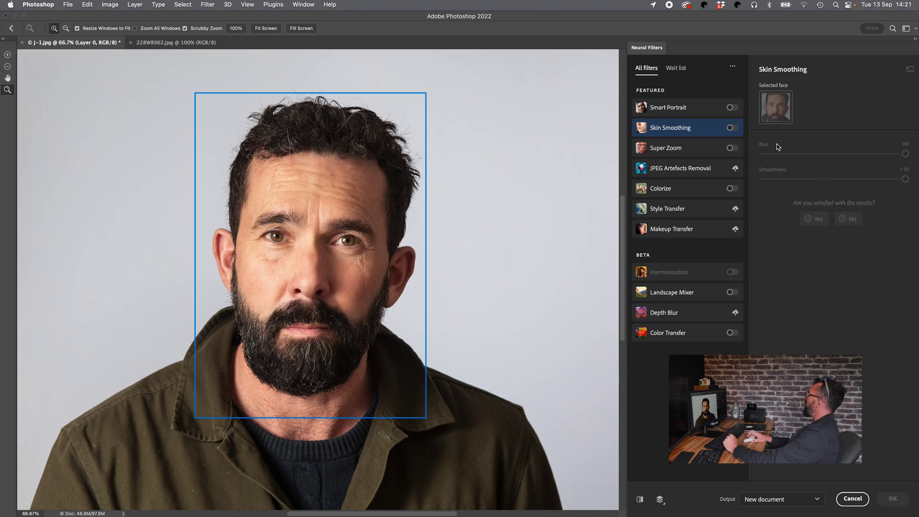
Step: Try Smart Portrait with Be Happy +43, Facial age +50, Hair thickness -50 and Eye direction +50, comparing it with the original
left_click(729, 108)
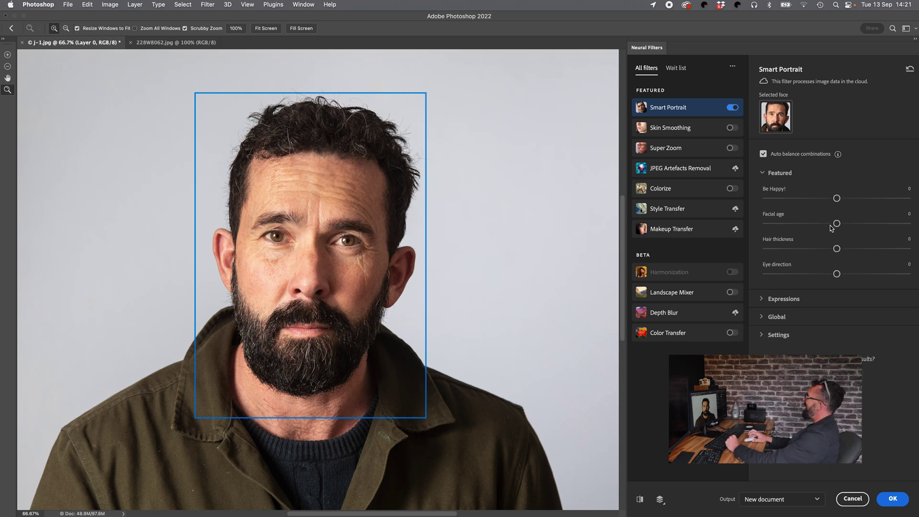
left_click_drag(838, 200, 889, 203)
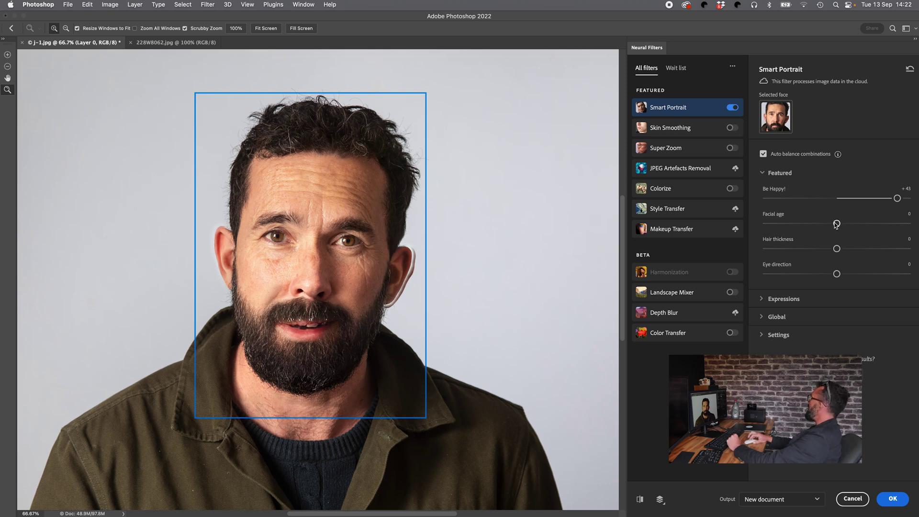
left_click_drag(836, 224, 907, 224)
left_click_drag(837, 249, 641, 245)
left_click_drag(835, 273, 915, 275)
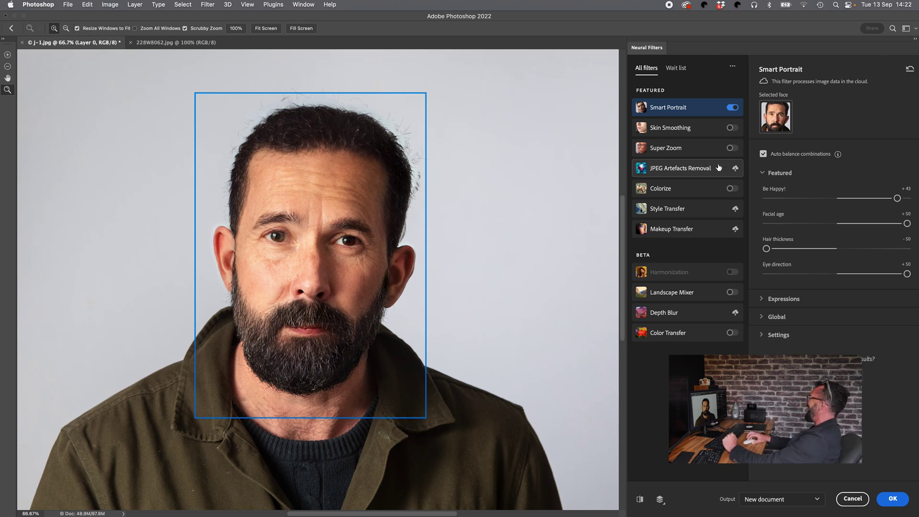
left_click(732, 108)
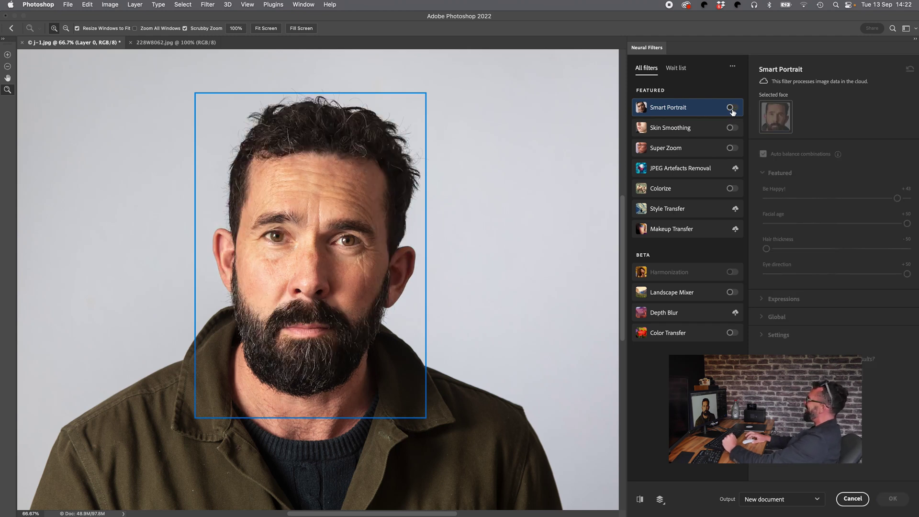
left_click(732, 109)
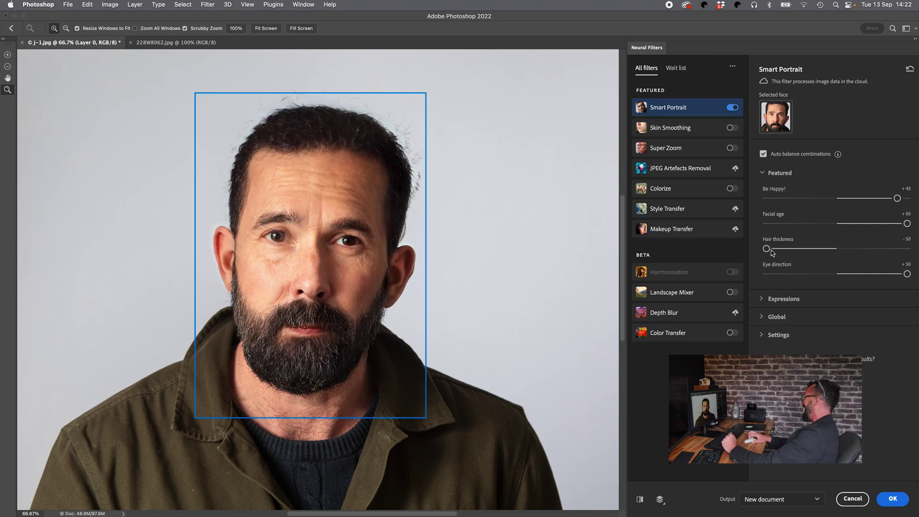
Step: Set Smart Portrait's Hair thickness to +50, Eye direction to -8, Facial age to -50 and Be Happy to -43
left_click_drag(766, 248, 825, 274)
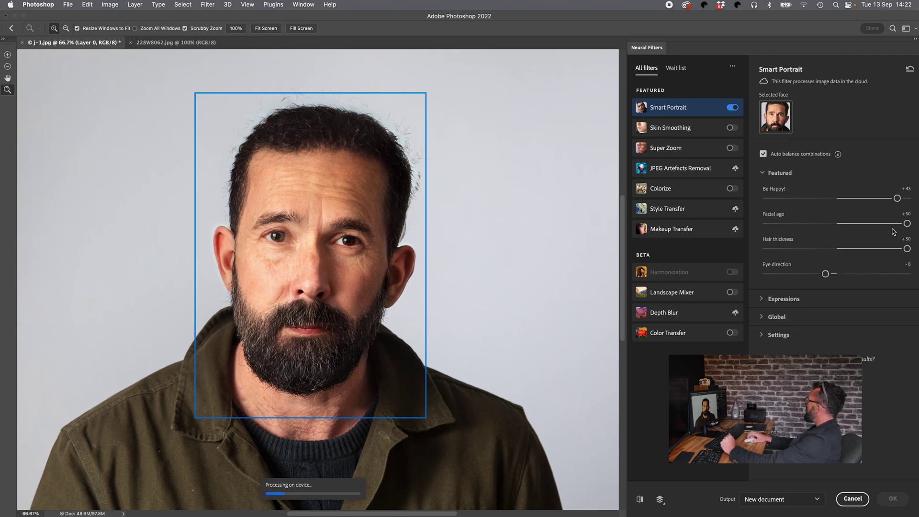
left_click_drag(907, 223, 755, 219)
left_click_drag(897, 199, 762, 201)
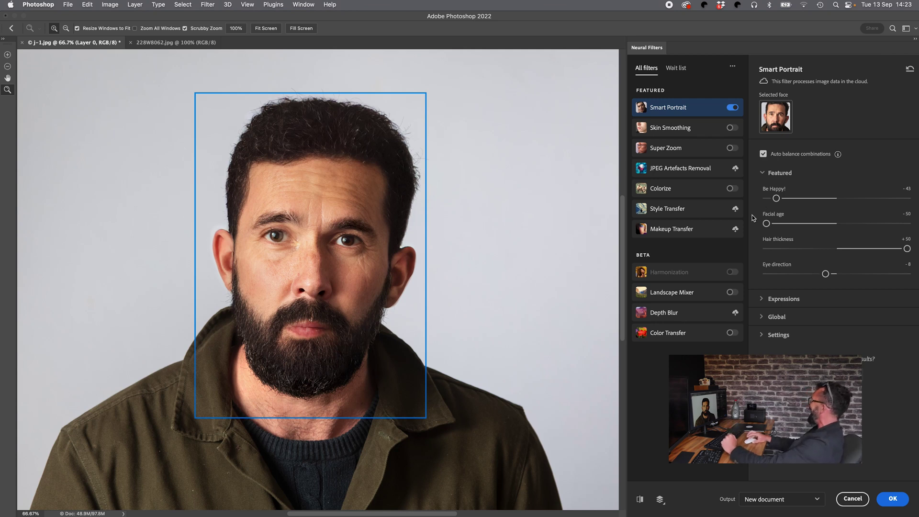
Step: Return the Smart Portrait values close to neutral, with Be Happy at +1 and Facial age and Hair thickness at -1
left_click(838, 198)
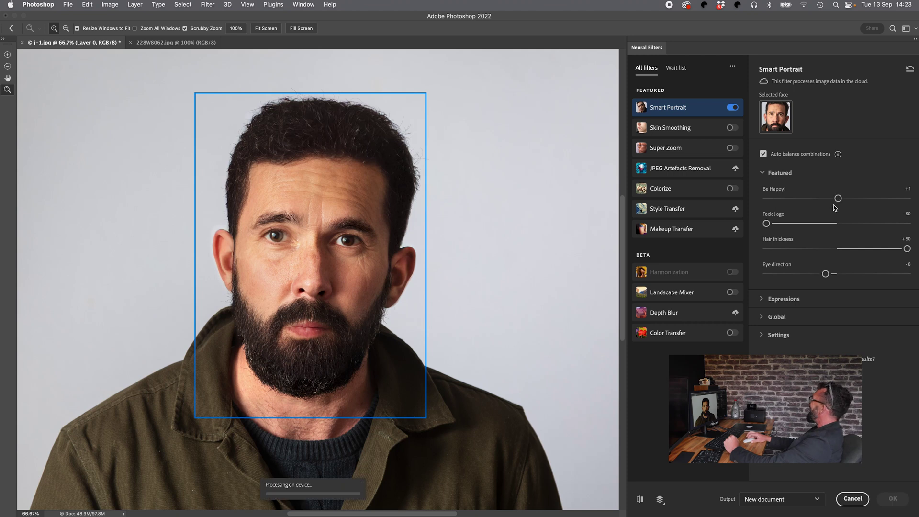
left_click(836, 223)
left_click(835, 248)
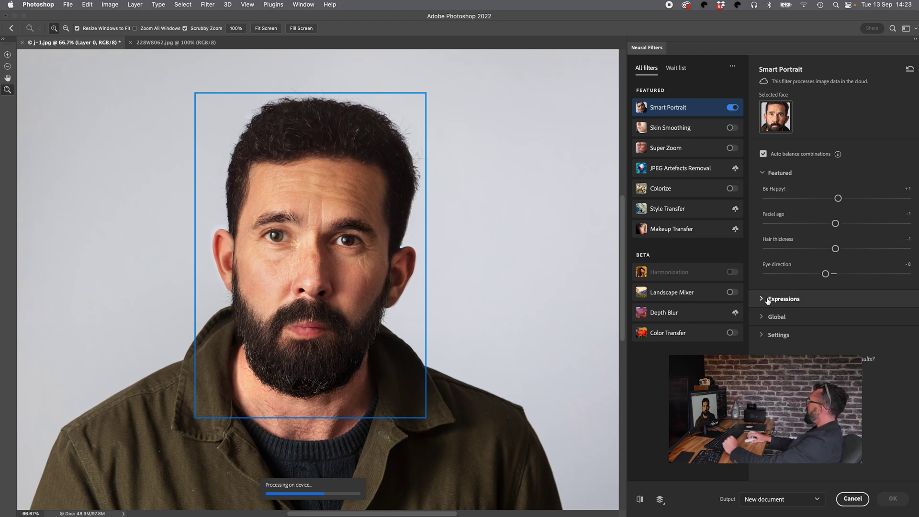
Step: Try a Surprise expression of +50 on the portrait, turn off Smart Portrait and cancel the neural filters
left_click(762, 299)
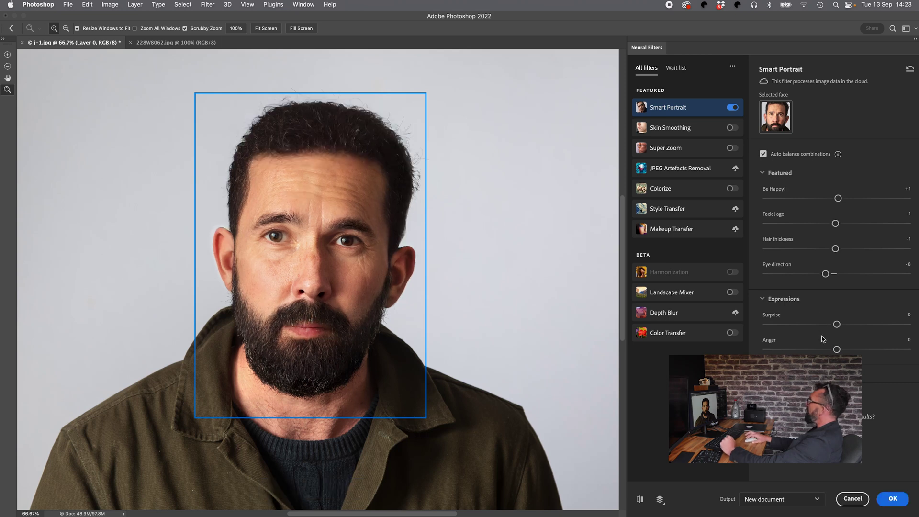
left_click_drag(837, 324, 917, 322)
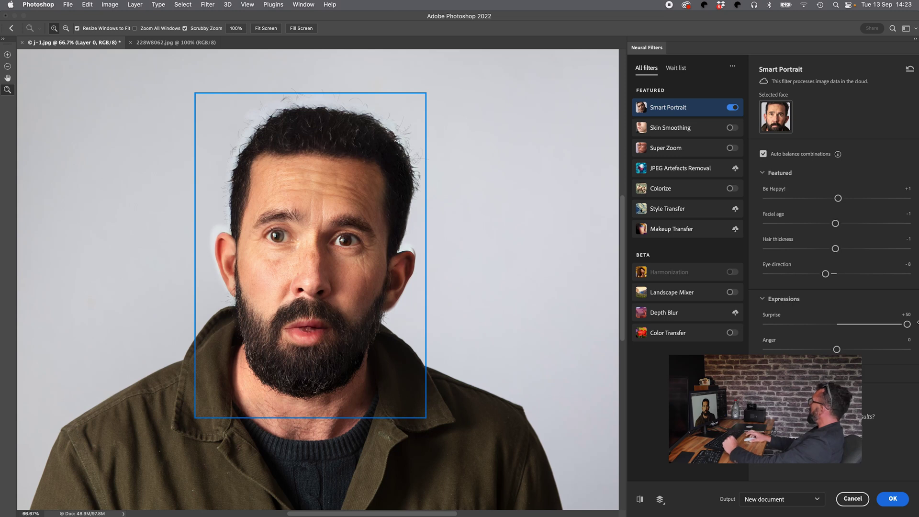
left_click(735, 109)
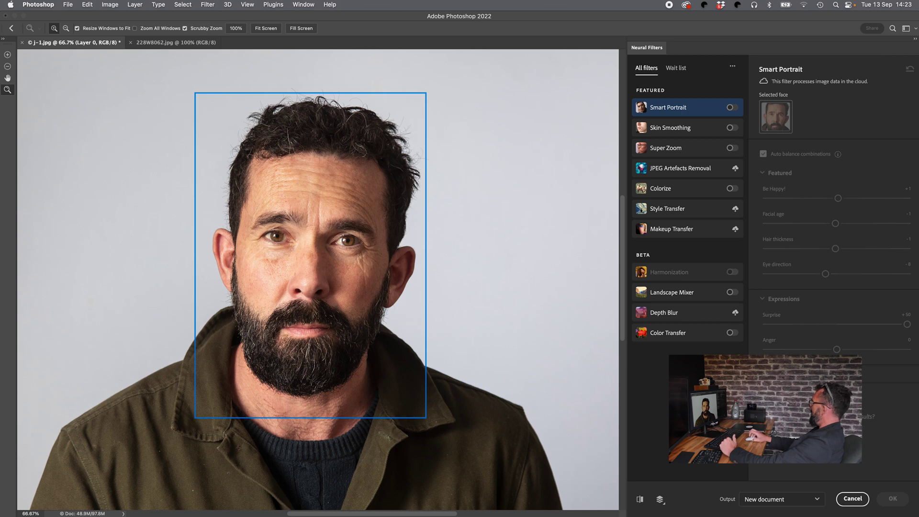
left_click(857, 501)
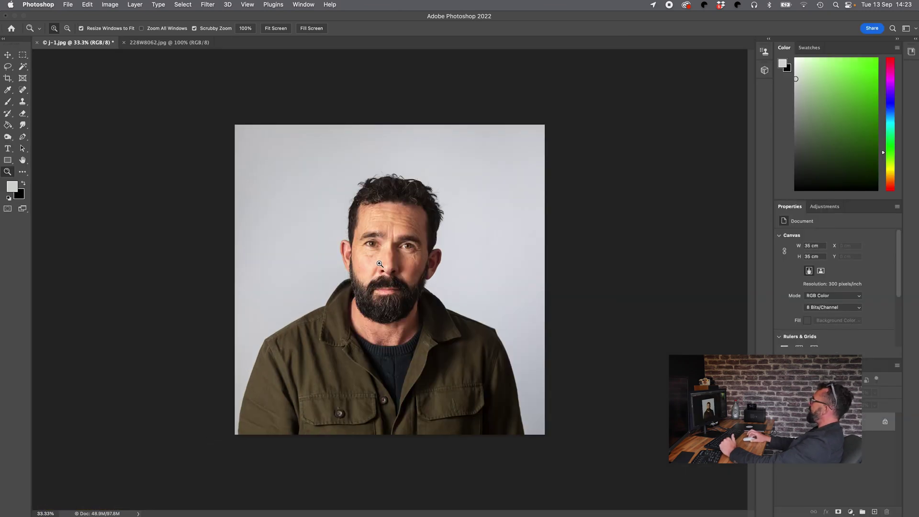
Step: Open Neural Filters on 228W8062.jpg and enable Smart Portrait with Surprise +1 and Be Happy +50
left_click(157, 44)
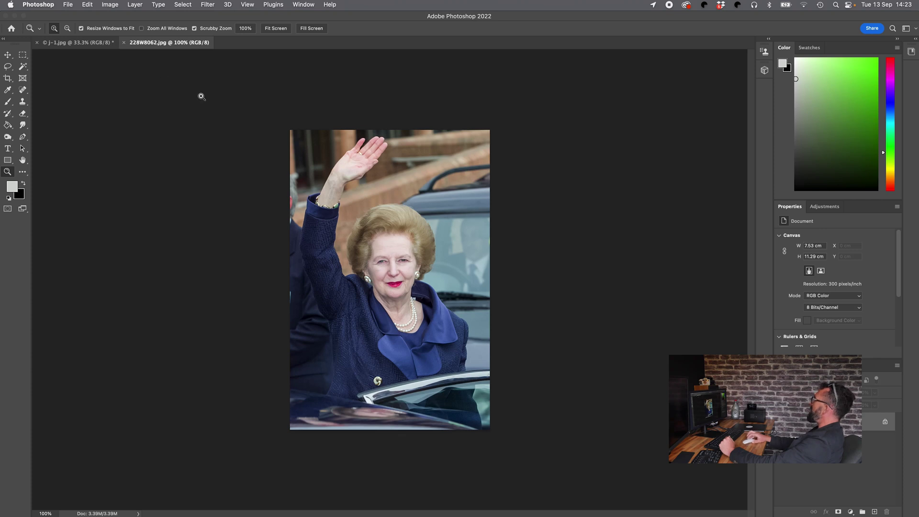
left_click(210, 6)
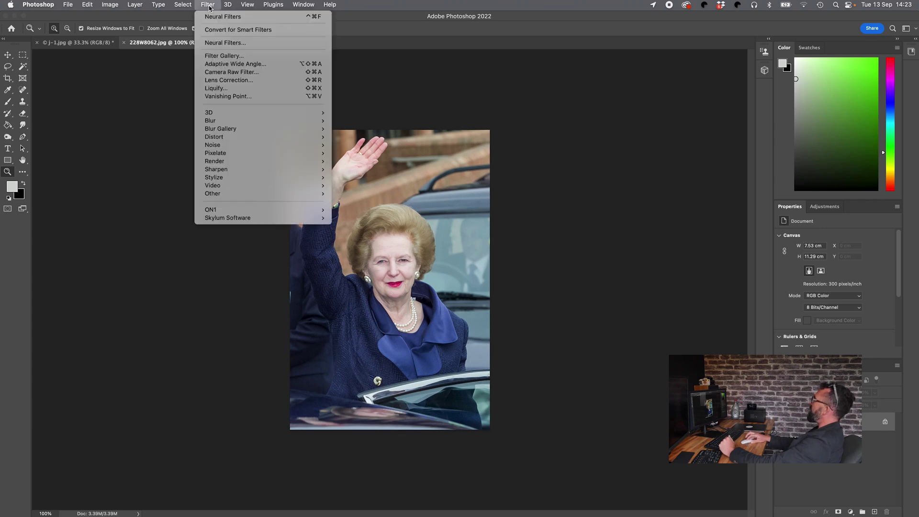
left_click(213, 47)
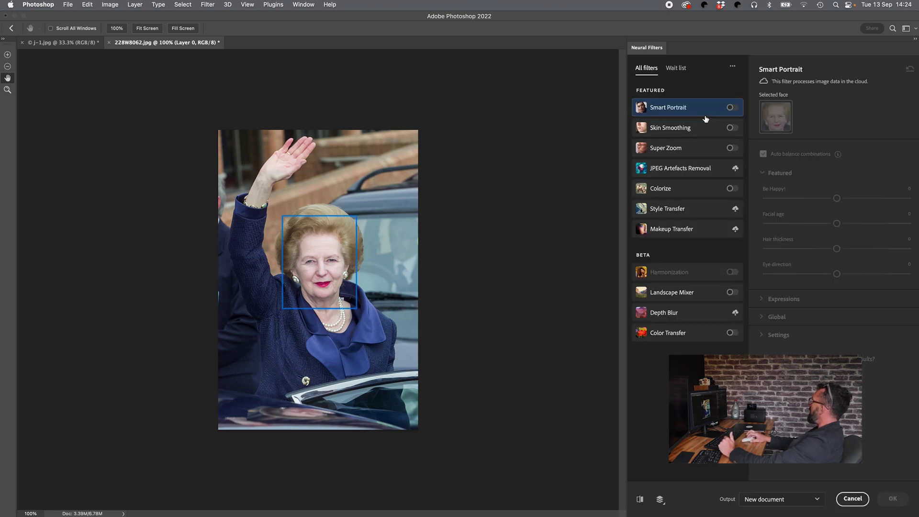
left_click(731, 108)
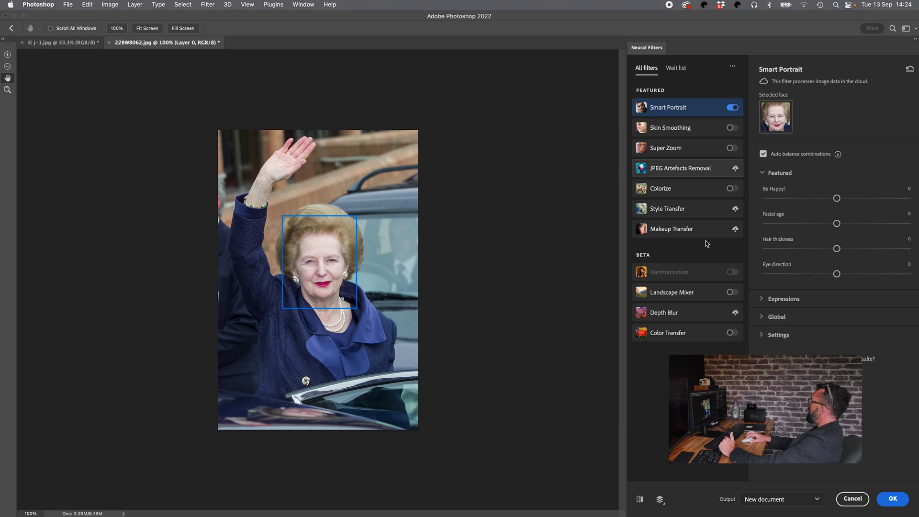
left_click(761, 299)
mouse_move(837, 324)
left_mouse_down()
mouse_move(851, 325)
mouse_move(837, 324)
left_mouse_up()
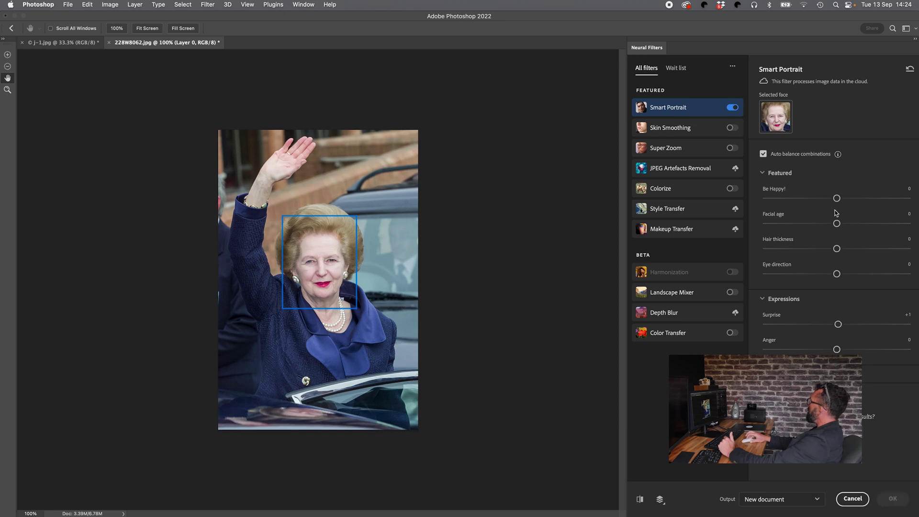
left_click_drag(836, 198, 914, 195)
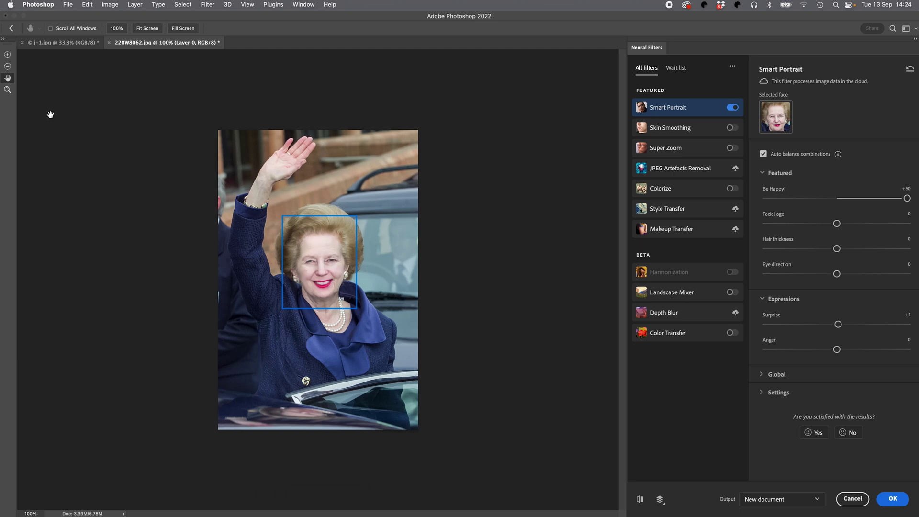
Step: Compare the waving woman's face up close with and without Smart Portrait, and cancel the neural filters
left_click(7, 89)
mouse_move(338, 267)
left_mouse_down()
mouse_move(363, 266)
mouse_move(354, 266)
left_mouse_up()
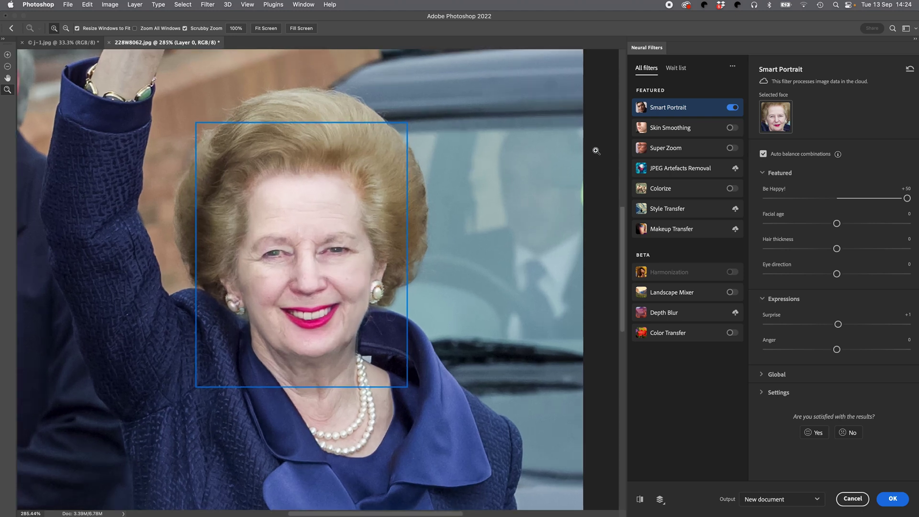
left_click(732, 108)
left_click(732, 108)
left_click(732, 108)
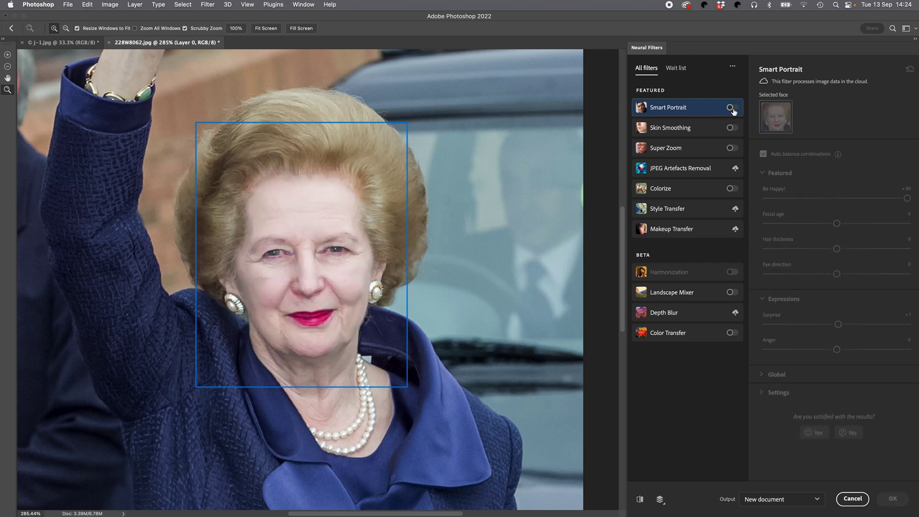
left_click(733, 108)
left_click(732, 108)
left_click(856, 499)
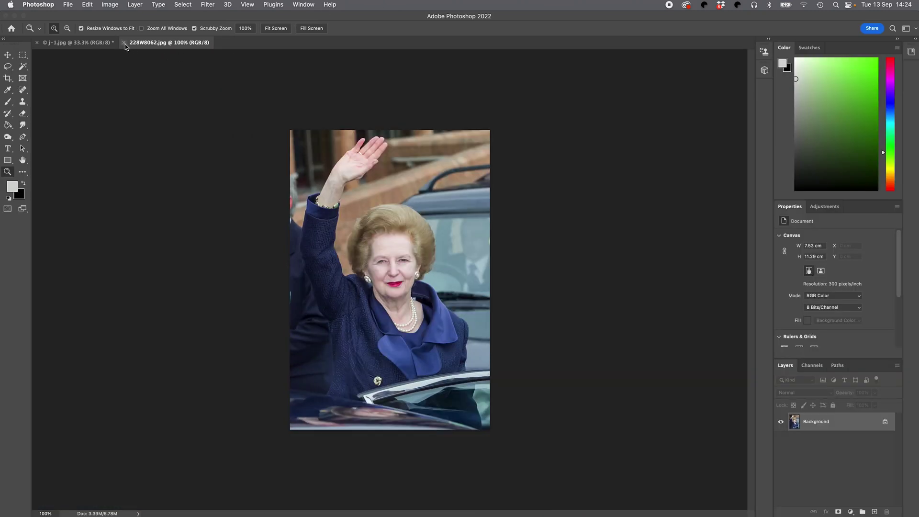
Step: Close the 228W8062.jpg and j-1.jpg documents
left_click(125, 43)
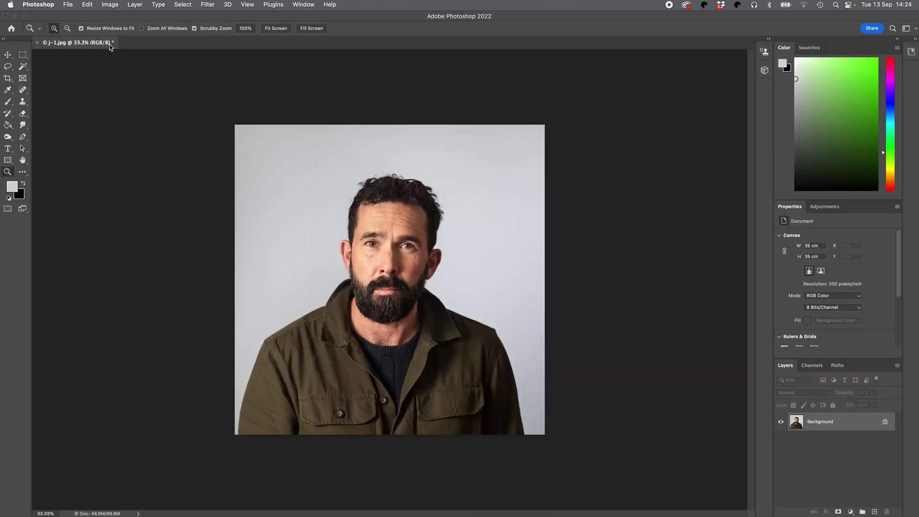
left_click(38, 45)
left_click(464, 205)
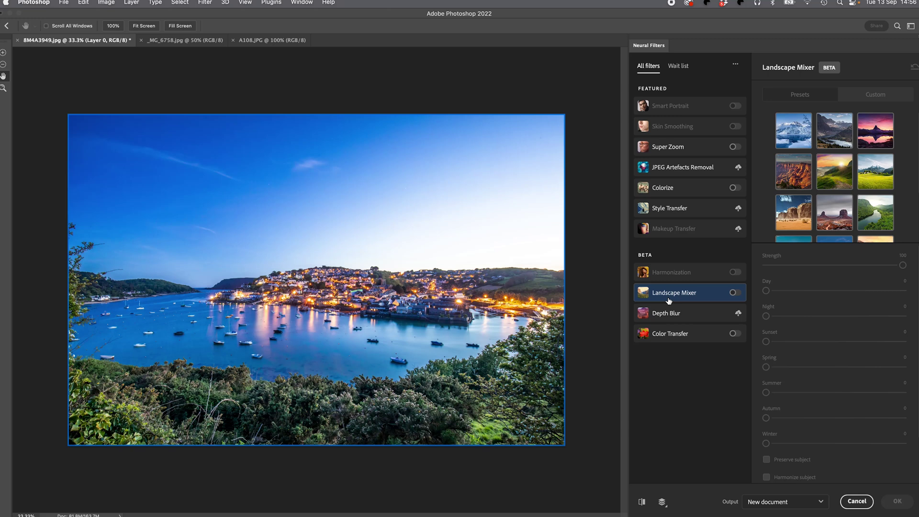
Step: Enable Landscape Mixer on the harbour photo 8M4A3949.jpg and apply the red canyon preset
mouse_move(669, 300)
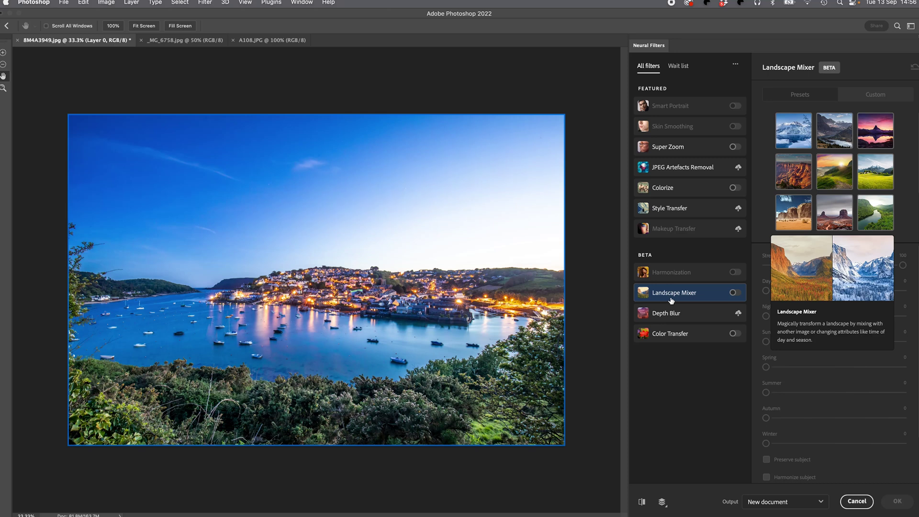
left_click(734, 294)
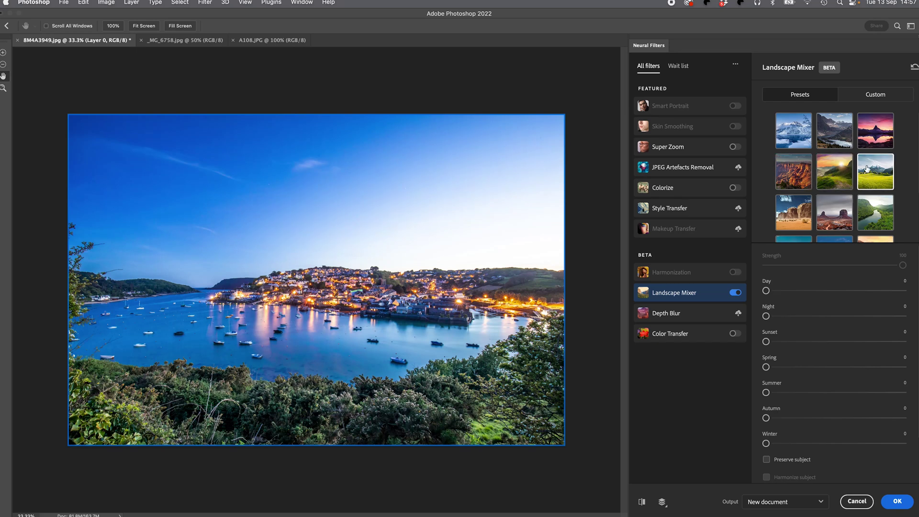
left_click(798, 174)
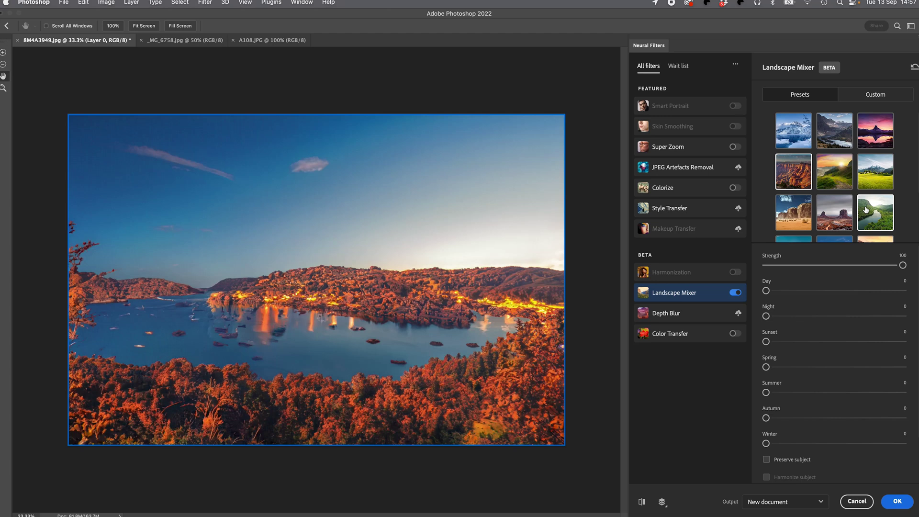
Step: Try the blue snowy mountain preset of Landscape Mixer on the harbour photo, and cancel the neural filters
scroll(866, 209, "down", 2)
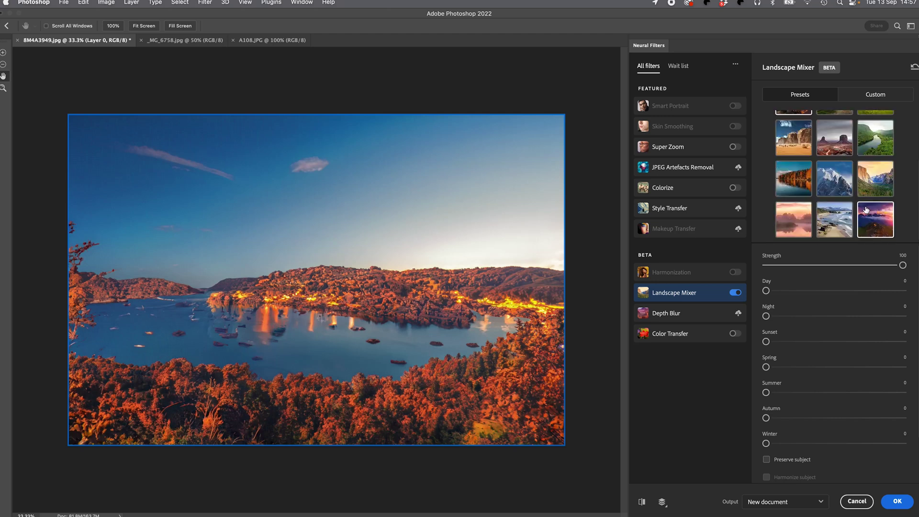
left_click(845, 188)
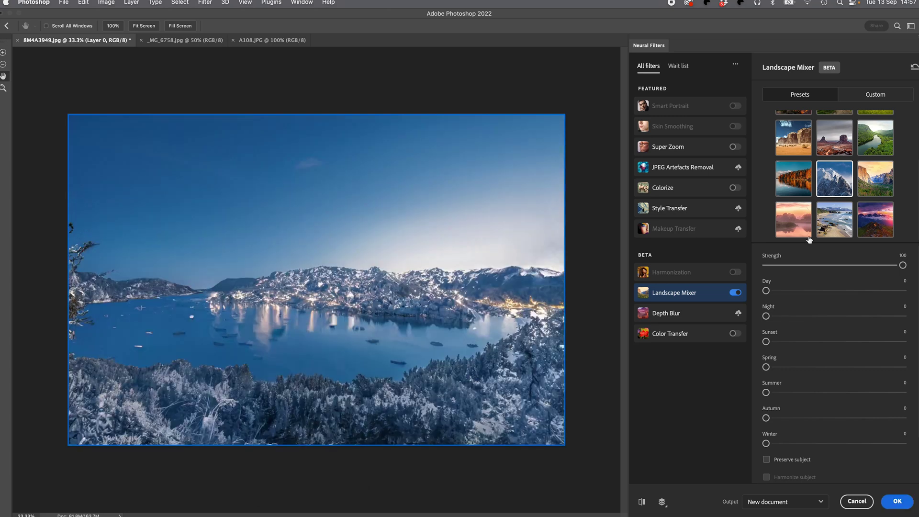
left_click(855, 500)
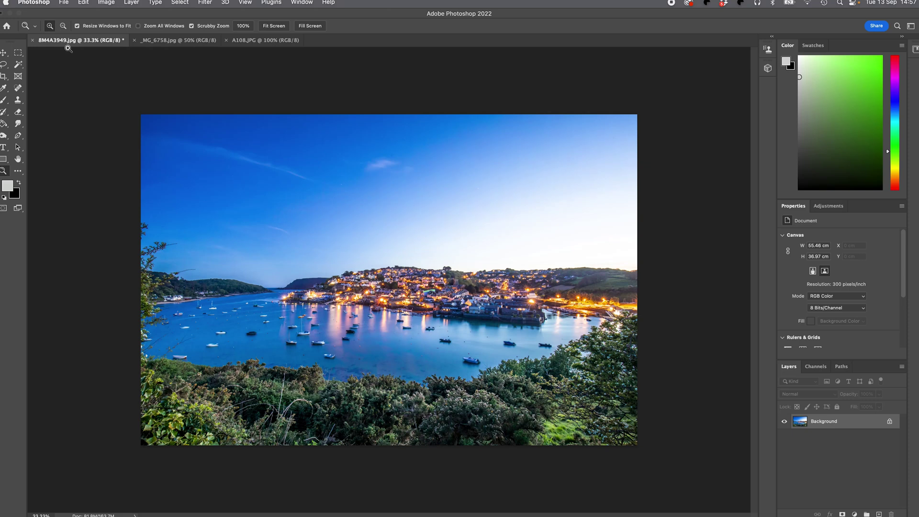
Step: Open Neural Filters on the sunset boats photo _MG_6758.jpg and enable Landscape Mixer
left_click(149, 43)
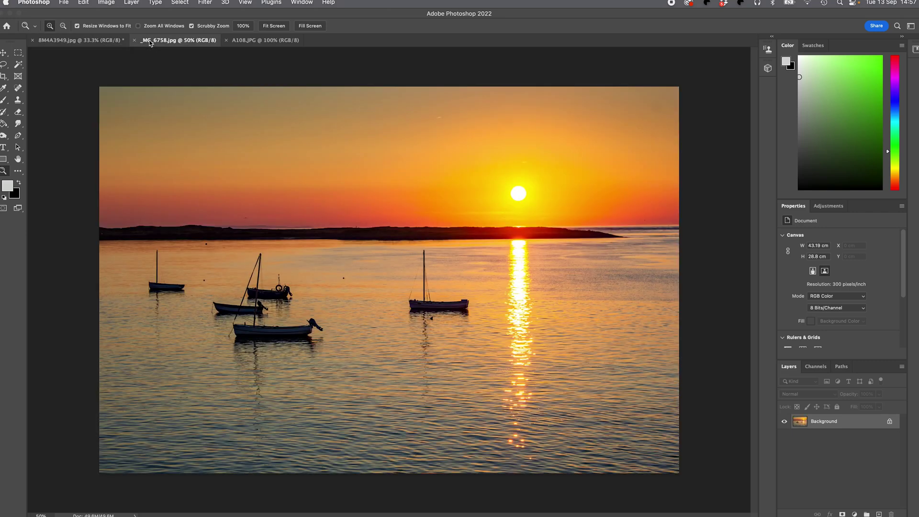
left_click(212, 3)
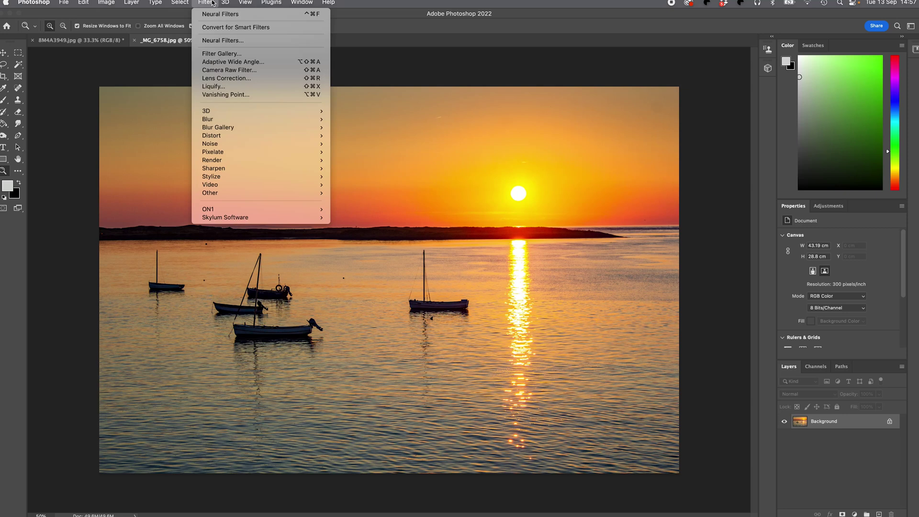
left_click(212, 41)
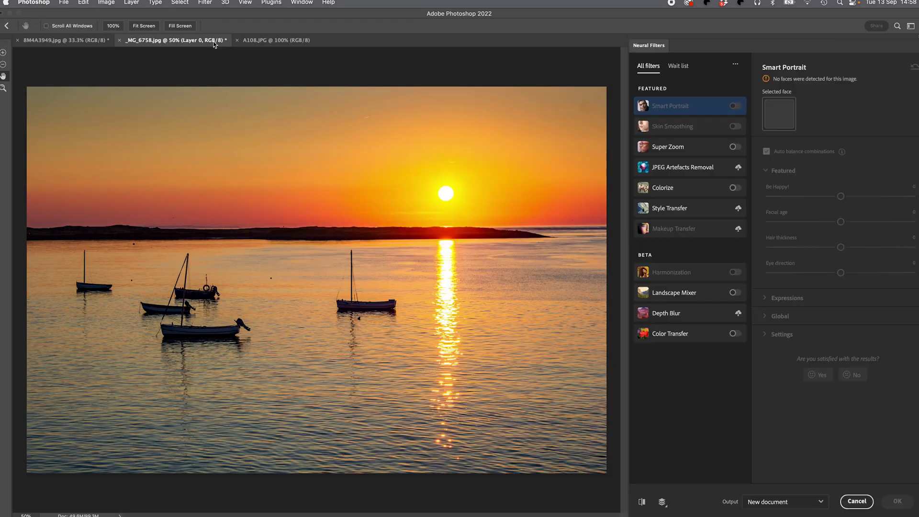
left_click(734, 293)
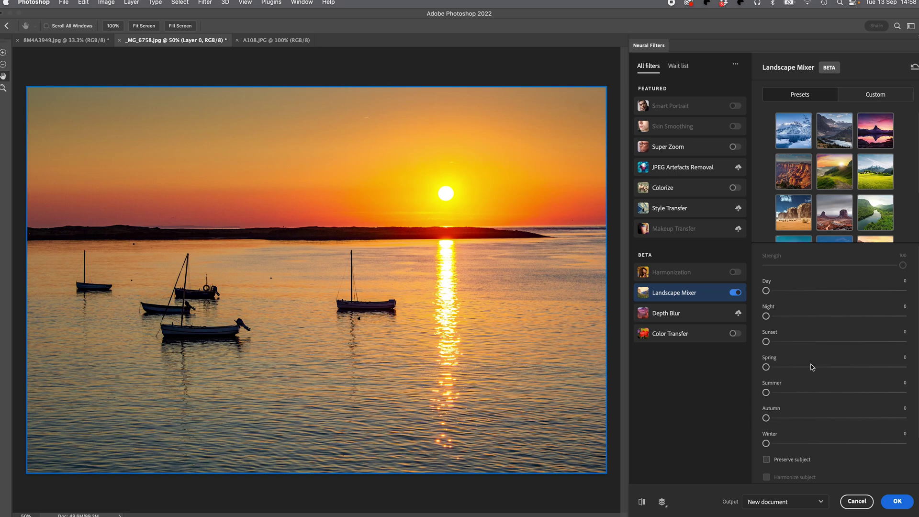
Step: Try Landscape Mixer's Day setting at 100 and at about half strength on the sunset photo, and return it to 0
left_click_drag(767, 291, 903, 290)
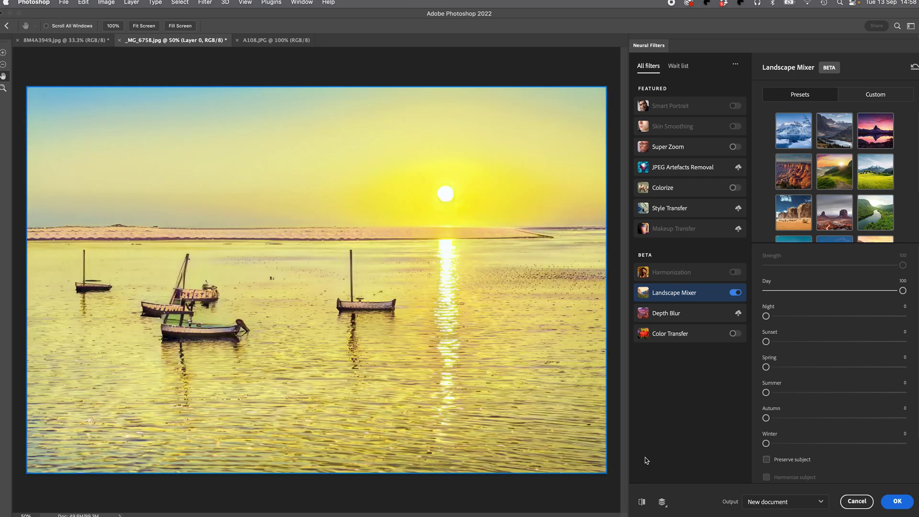
left_click_drag(902, 291, 827, 290)
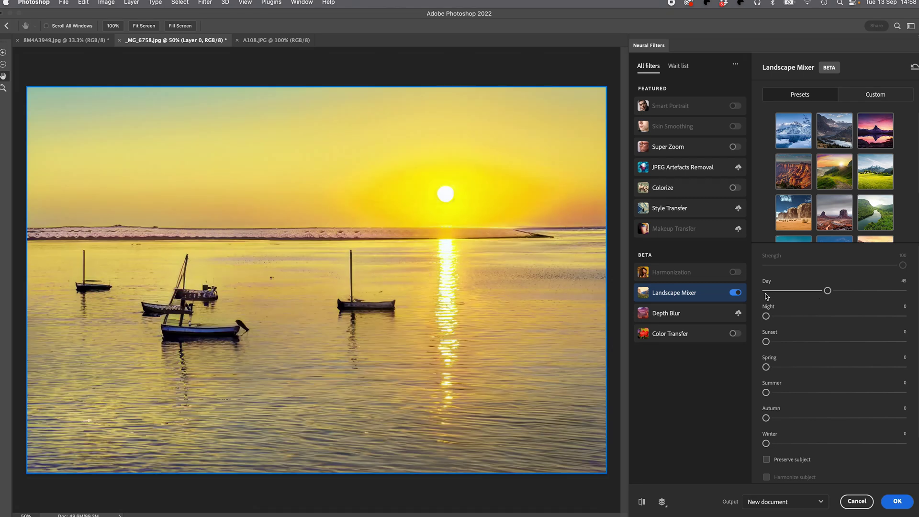
left_click_drag(827, 291, 749, 294)
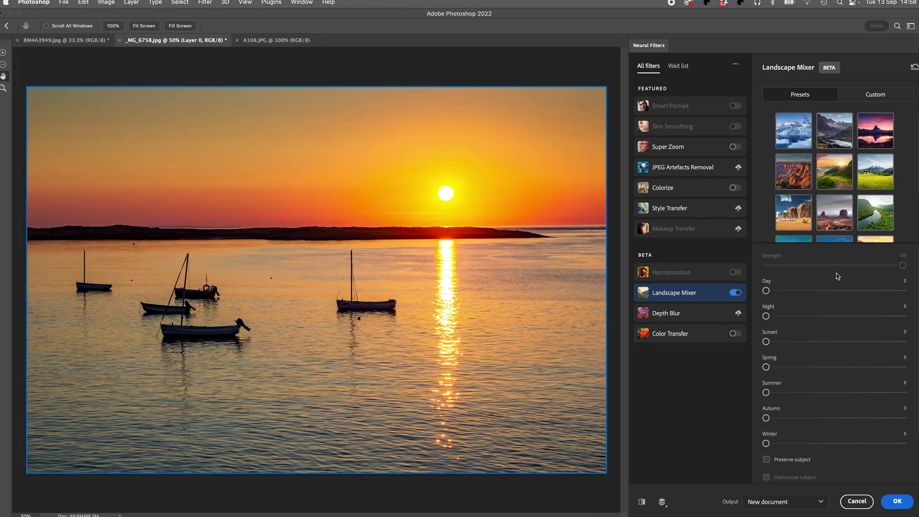
Step: Try the purple sunset preset on the boats photo, turn Landscape Mixer off to compare, and cancel the neural filters
scroll(852, 213, "down", 3)
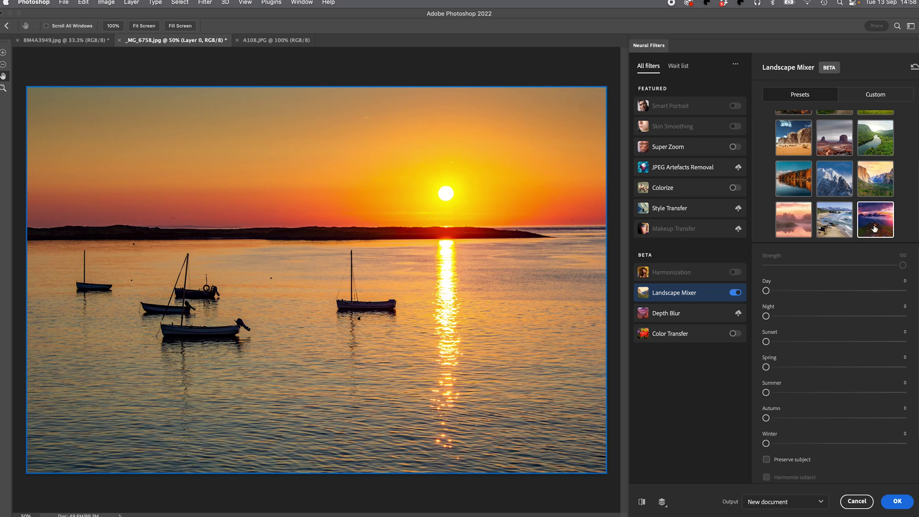
left_click(870, 229)
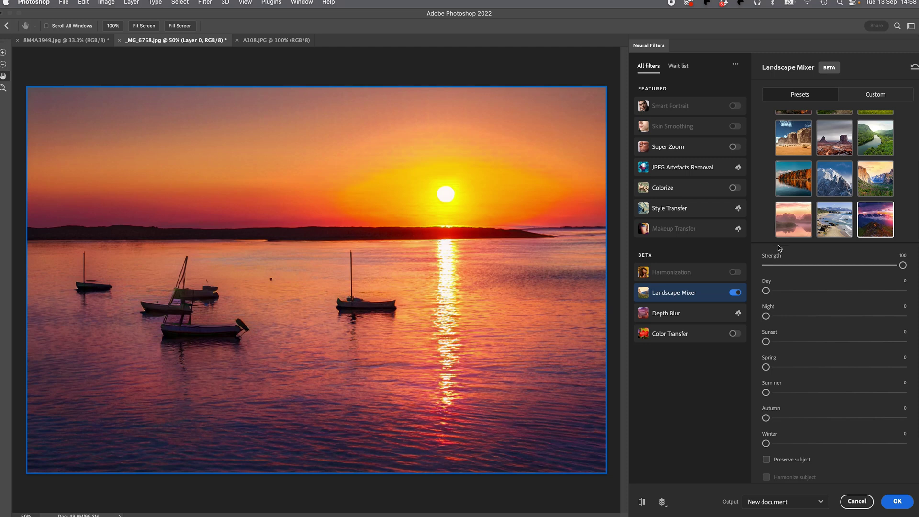
left_click(737, 293)
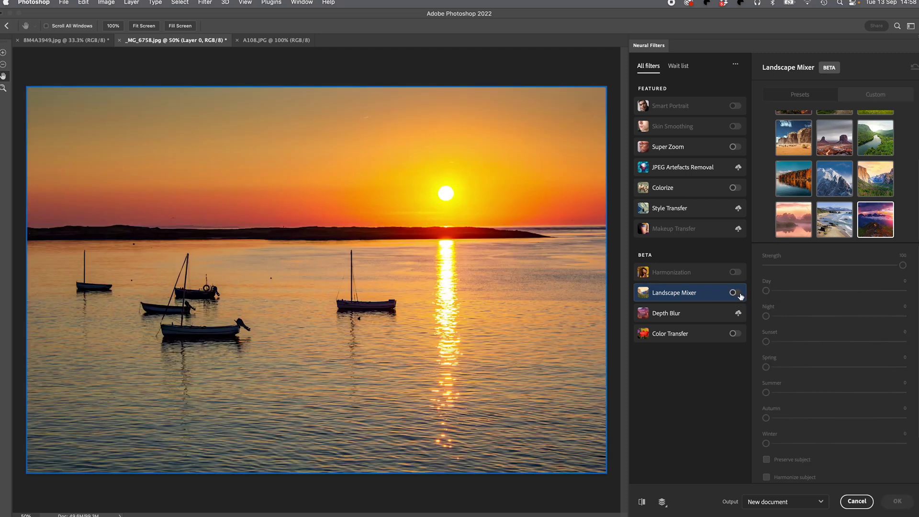
left_click(854, 500)
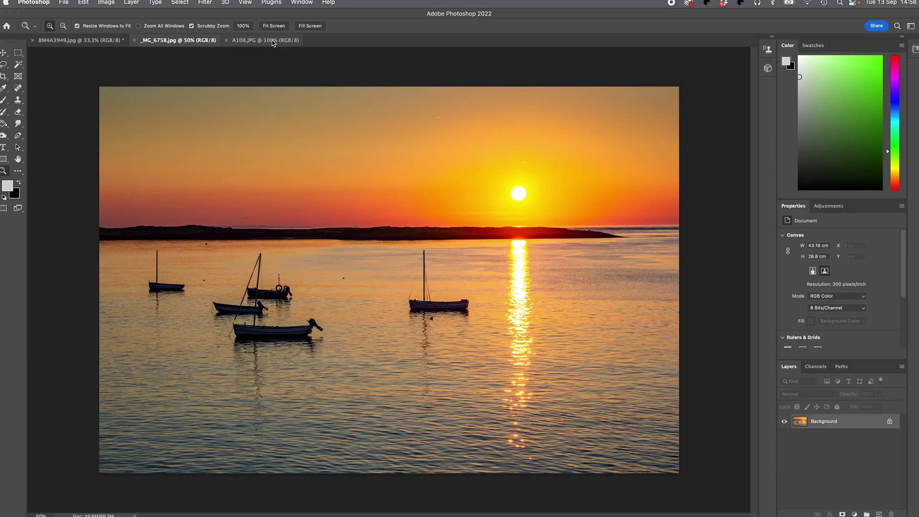
Step: Enable Landscape Mixer on the rocky seascape A108.JPG and apply the desert buttes preset with the grey sky
left_click(271, 41)
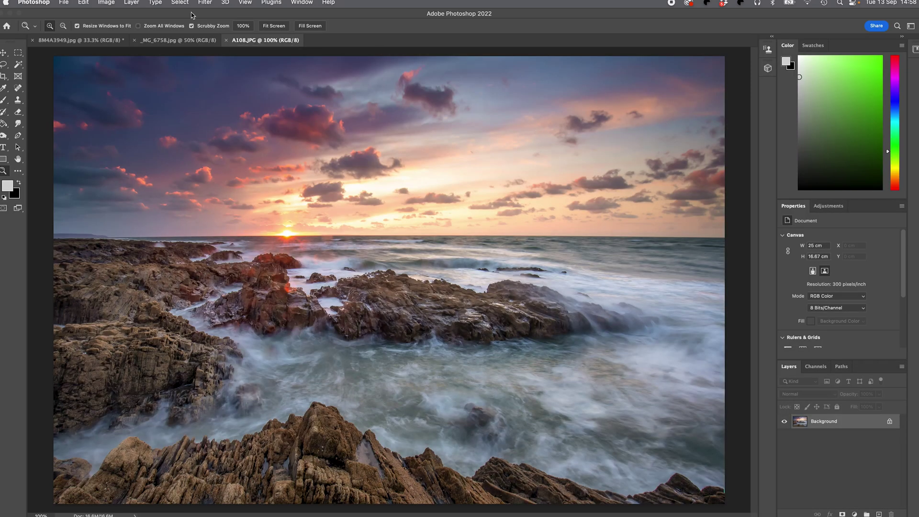
left_click(205, 3)
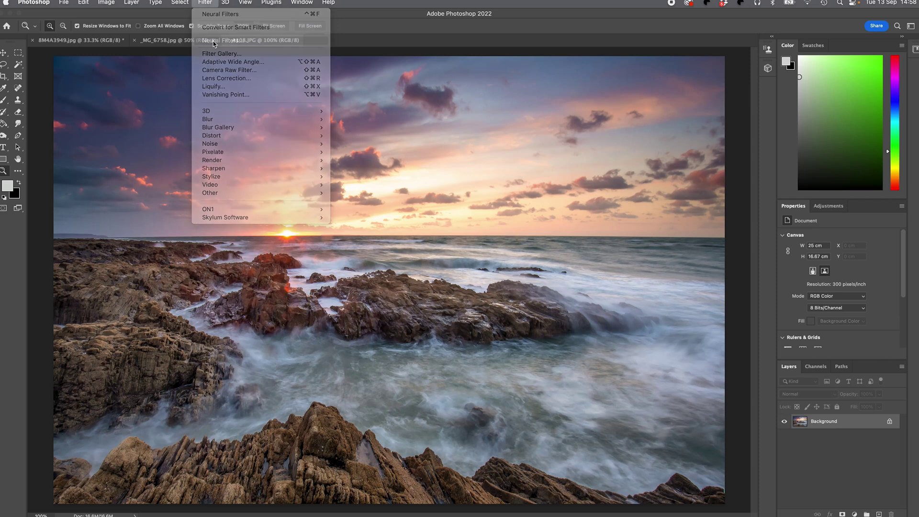
left_click(214, 41)
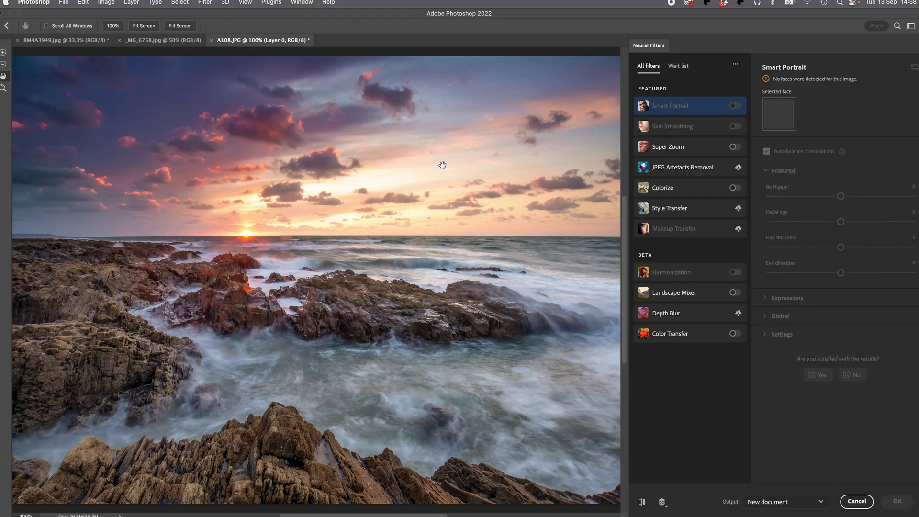
left_click(733, 294)
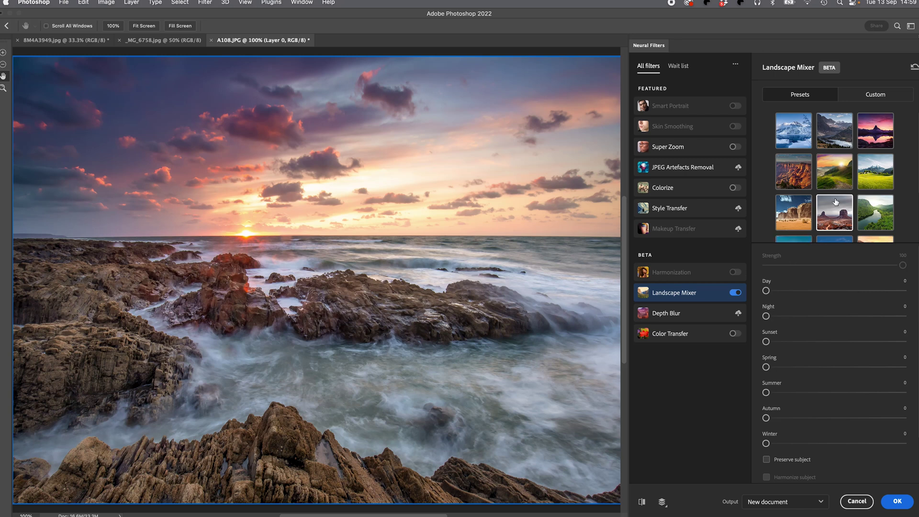
left_click(834, 206)
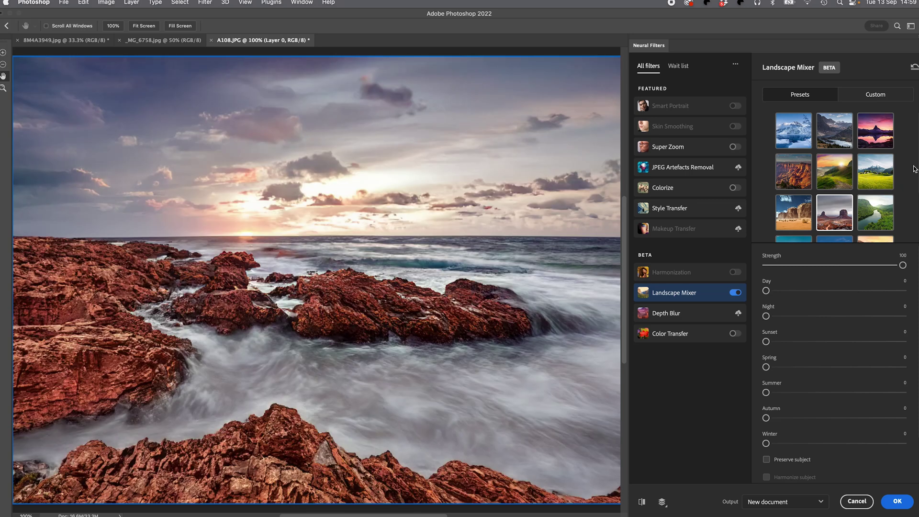
Step: Try the golden valley preset with cliffs and trees on the seascape, view the whole image, and cancel the neural filters
scroll(876, 192, "down", 3)
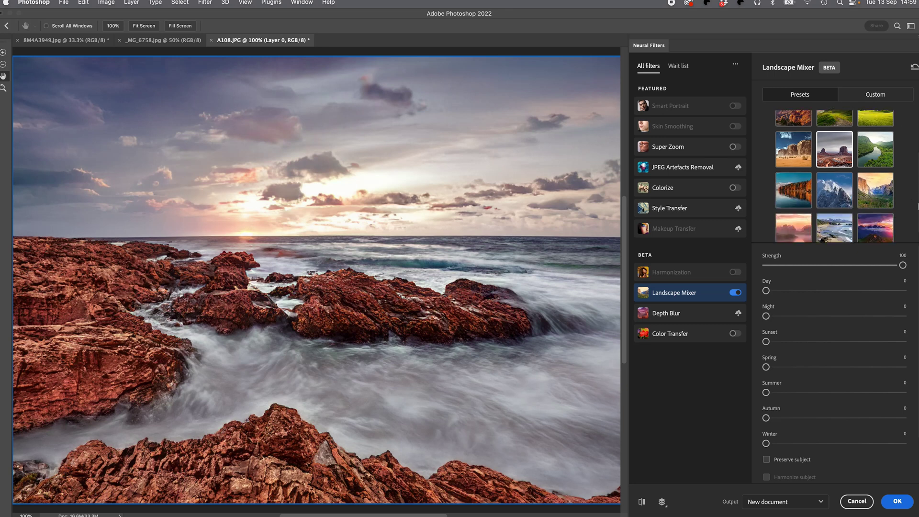
left_click(873, 195)
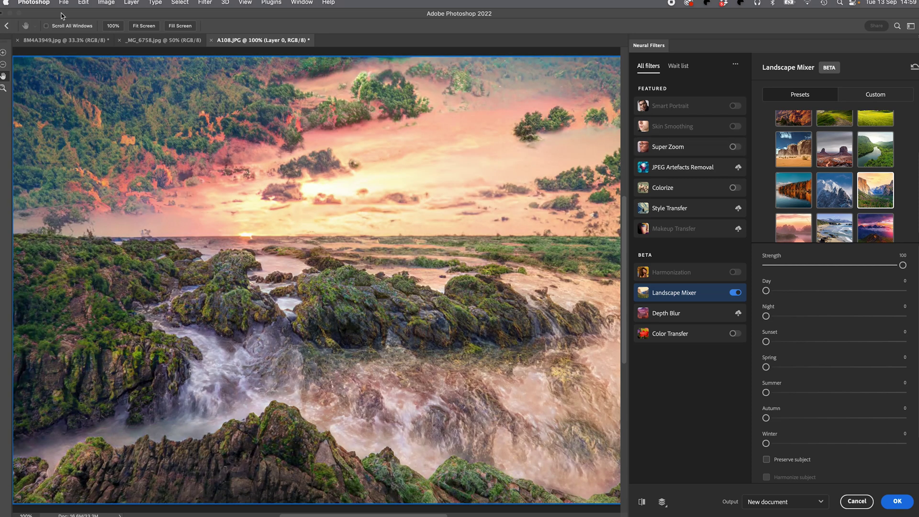
left_click(3, 89)
left_click_drag(290, 155, 275, 156)
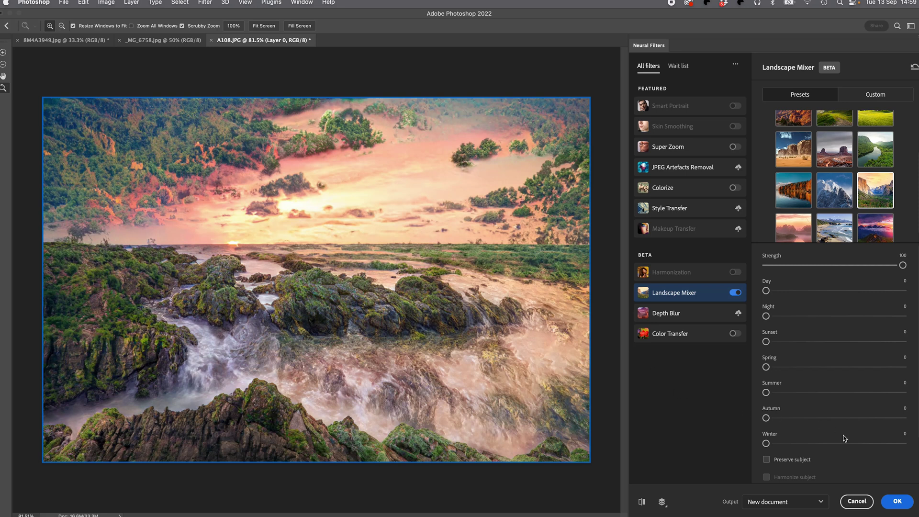
left_click(864, 503)
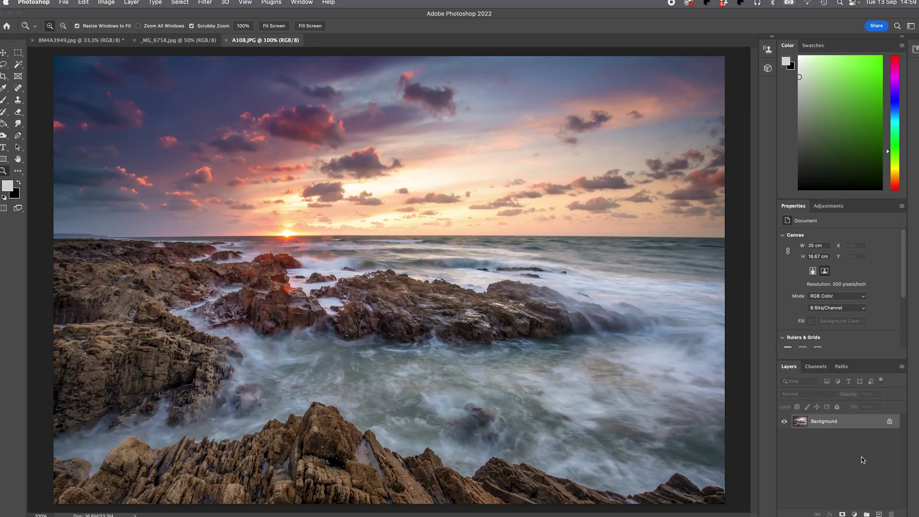